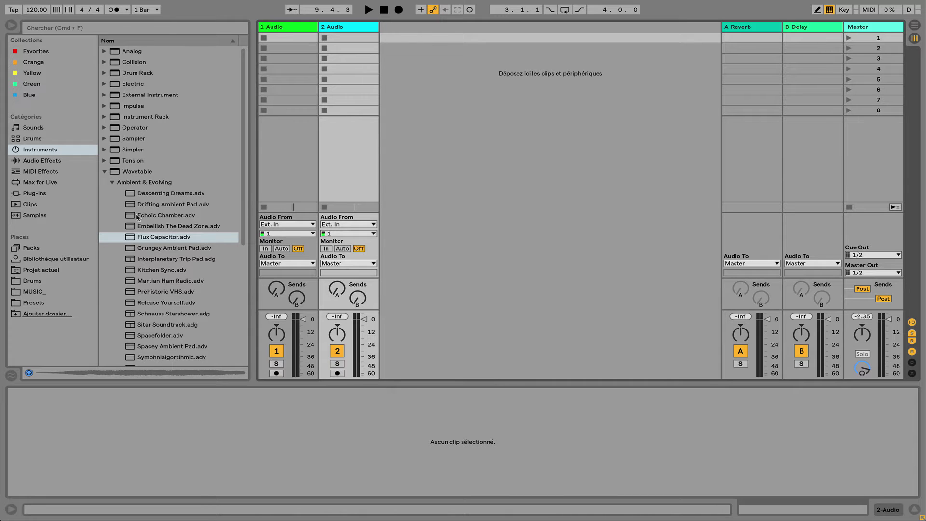
# Step: Open the Max for Live category in the browser to list the Max Audio Effect devices
pyautogui.click(55, 185)
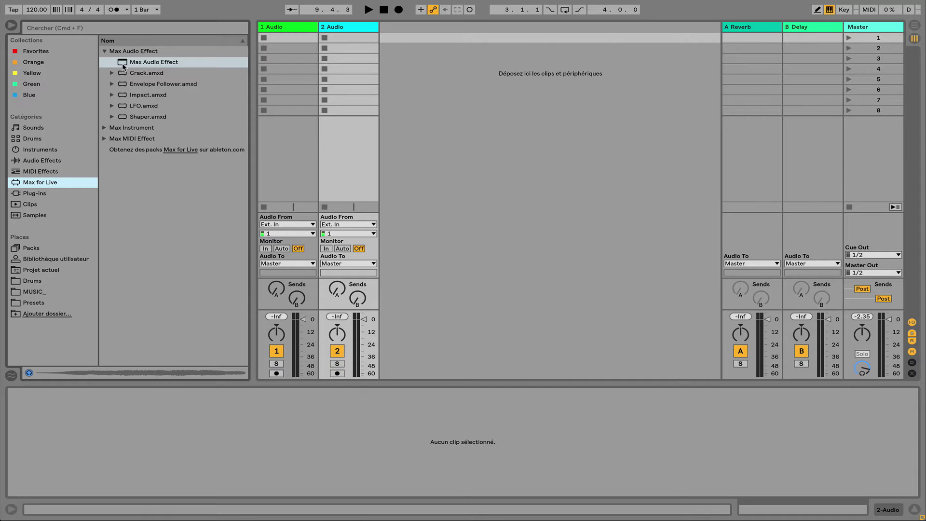
# Step: Drop a Max Audio Effect onto track 1 and open its patch in the Max editor
pyautogui.moveTo(123, 65); pyautogui.dragTo(301, 71)
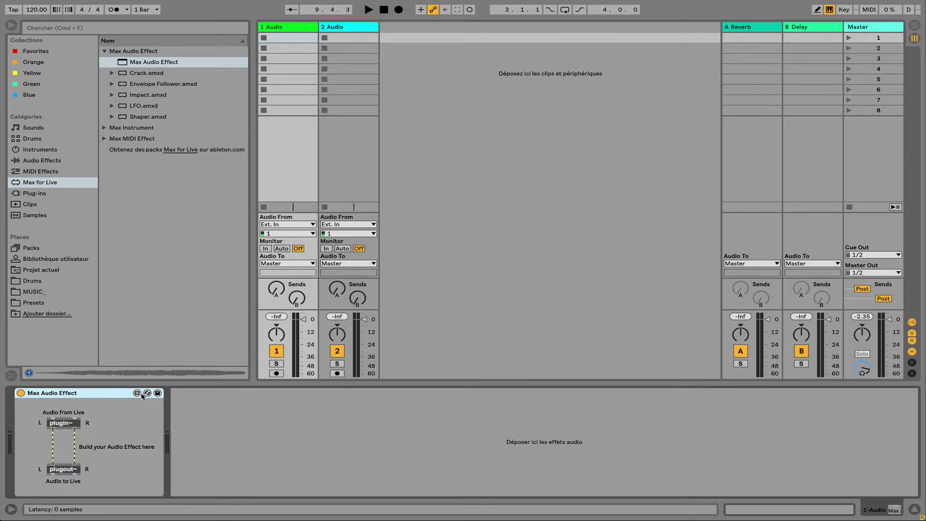
pyautogui.click(137, 393)
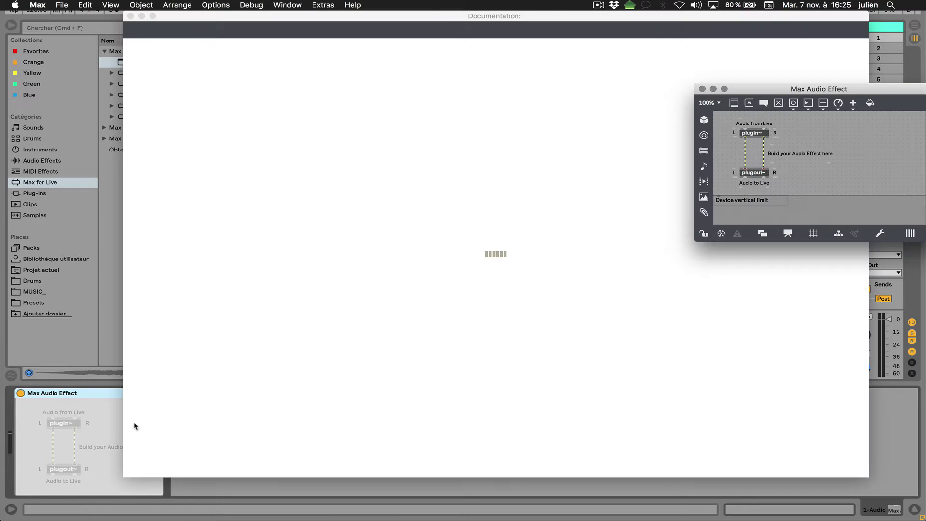
# Step: Close the documentation and delete the default plugin~/plugout~ contents of the patch
pyautogui.click(131, 16)
pyautogui.moveTo(772, 89); pyautogui.dragTo(346, 43)
pyautogui.moveTo(420, 168); pyautogui.dragTo(298, 62)
pyautogui.press('BackSpace')
# Step: Create a single 'plugin~ 1 2 3 4 5 6 7 8' object and start saving the device
pyautogui.write('n')
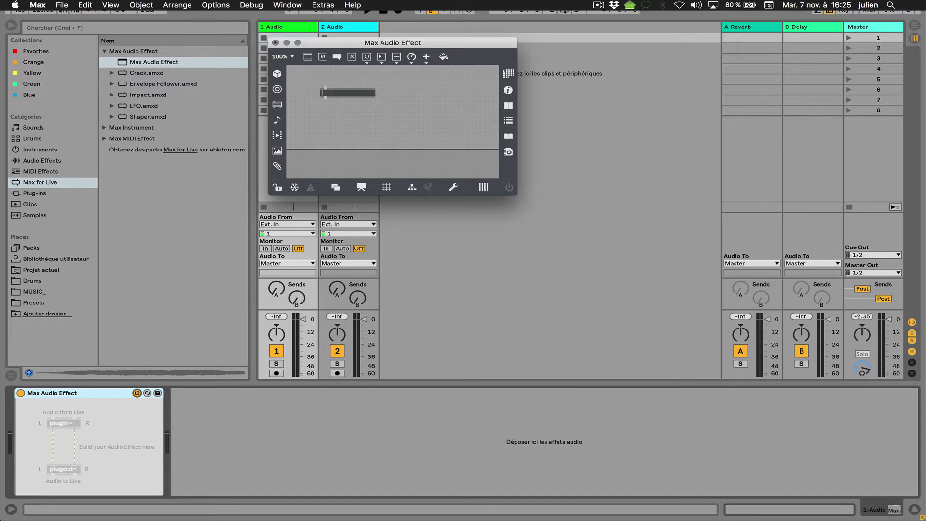
pyautogui.write('pulgi')
pyautogui.write('lugin')
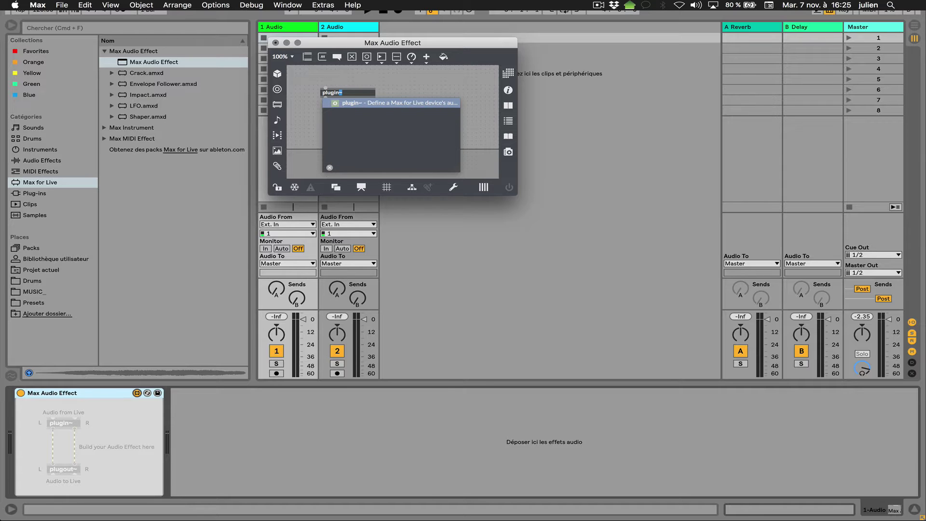
pyautogui.write('~ 1 2 3 4')
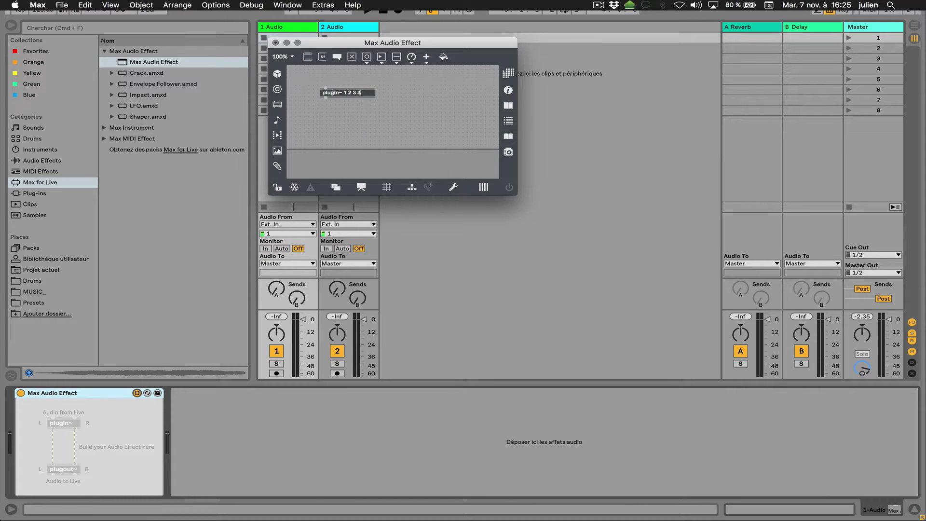
pyautogui.write(' 5 6 7 8')
pyautogui.press('Return')
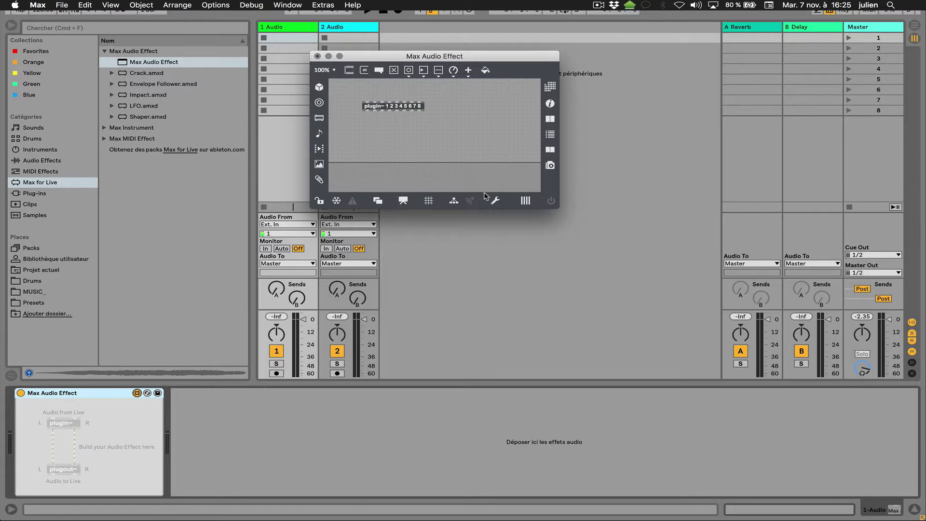
pyautogui.press('super+s')
# Step: Save the device as analyzingSound in the Live10_betatests > Demo02 Project folder
pyautogui.click(463, 109)
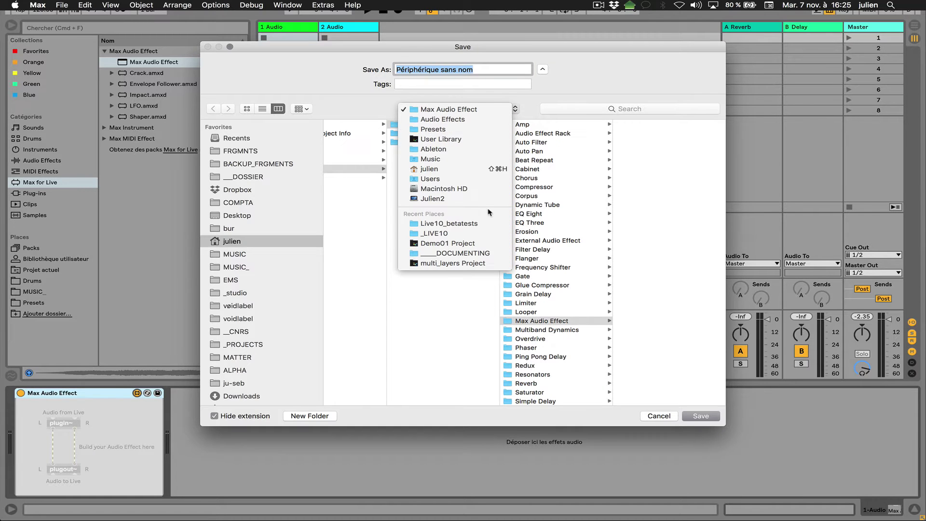
pyautogui.click(487, 238)
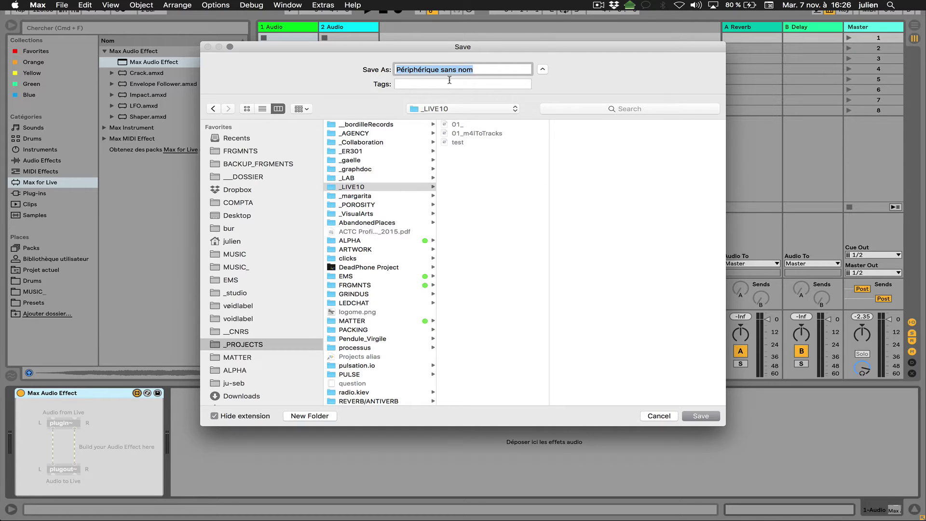
pyautogui.click(461, 109)
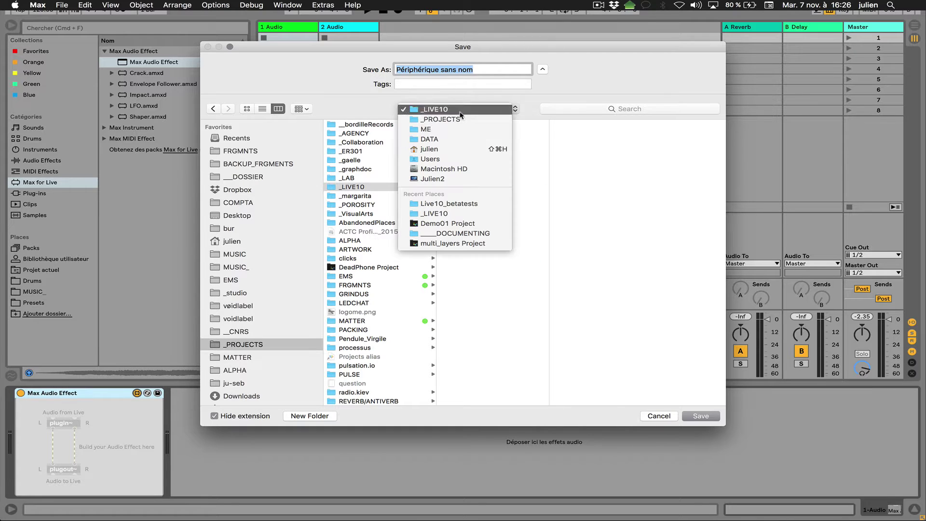
pyautogui.click(461, 203)
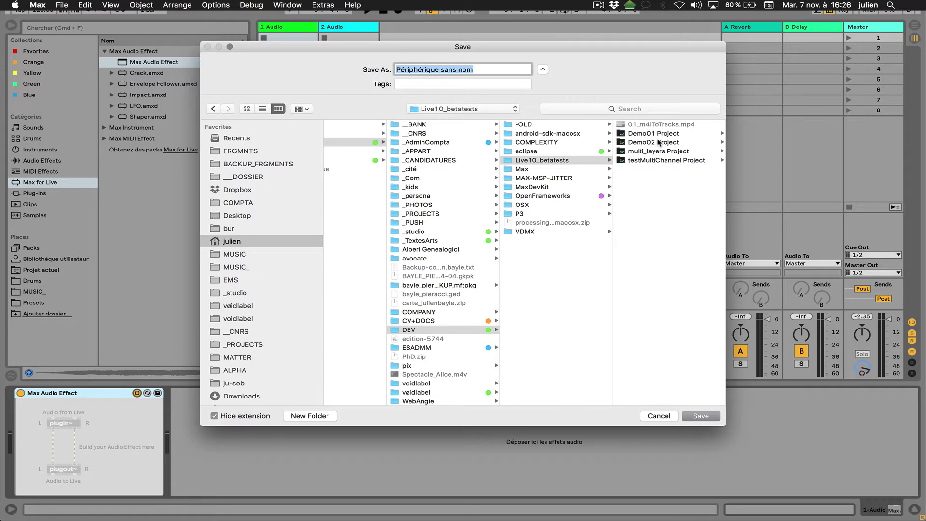
pyautogui.click(659, 143)
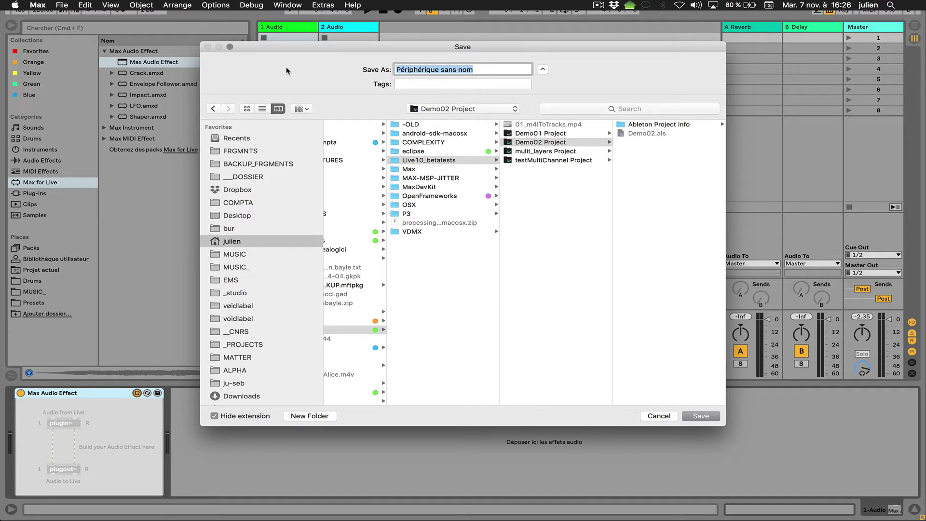
pyautogui.write('analyz')
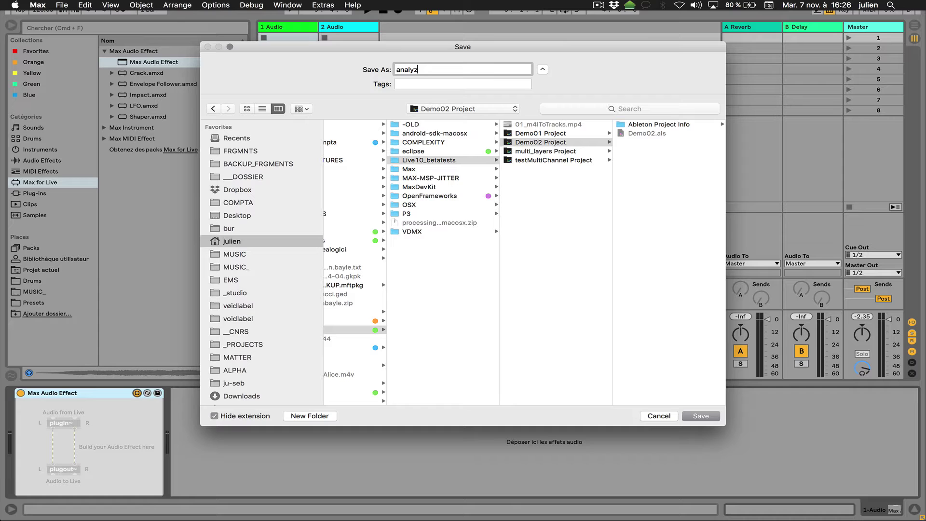
pyautogui.write('ingSound')
pyautogui.press('Return')
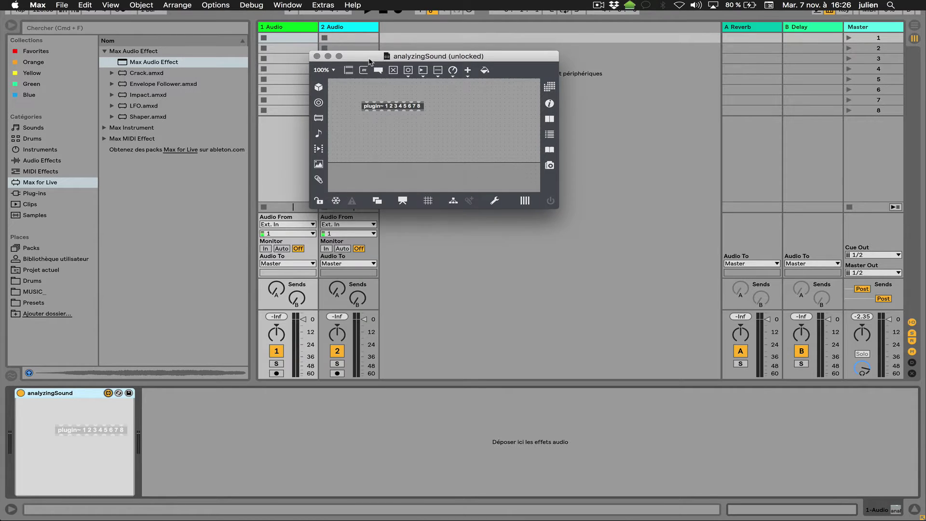
# Step: Build a tall vertical bar wired to plugin~ outlet 1, plus a duplicate on outlet 2
pyautogui.moveTo(415, 56); pyautogui.dragTo(458, 200)
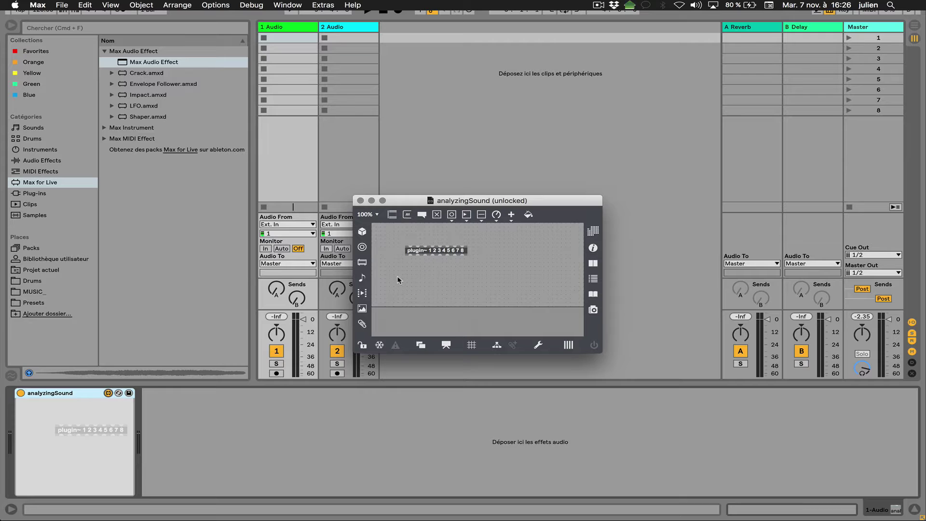
pyautogui.write('nplugout~ 1 2')
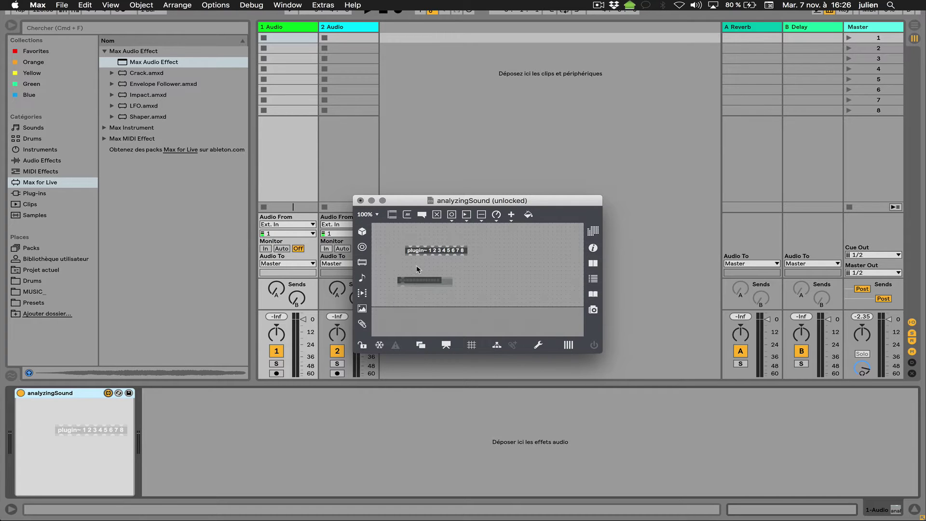
pyautogui.moveTo(409, 255); pyautogui.dragTo(404, 317)
pyautogui.click(431, 284)
pyautogui.keyDown('shift'); pyautogui.click(418, 251); pyautogui.keyUp('shift')
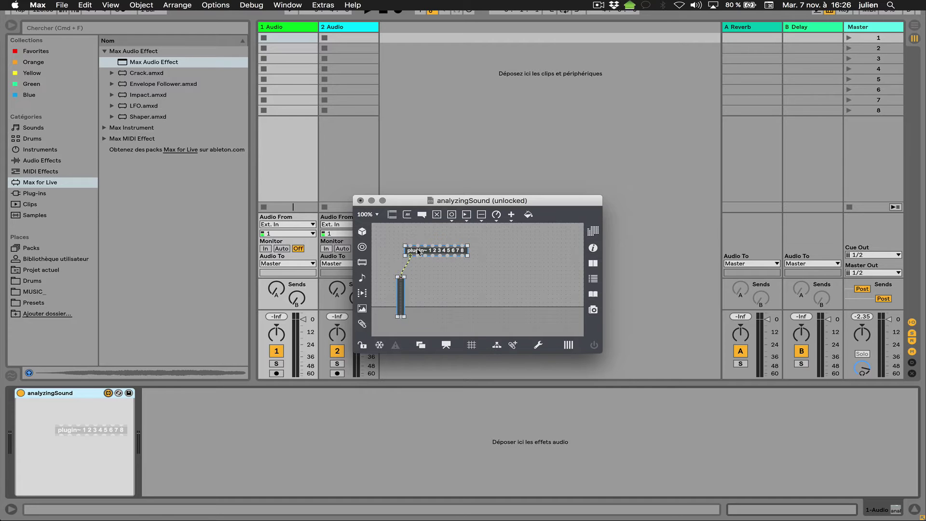
pyautogui.moveTo(417, 251); pyautogui.dragTo(407, 235)
pyautogui.click(386, 286)
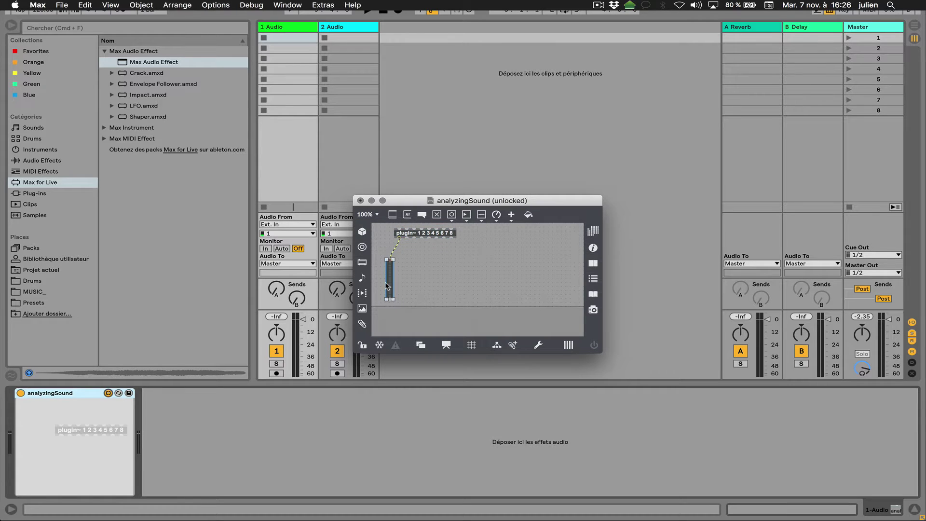
pyautogui.press('super+d')
pyautogui.moveTo(397, 292); pyautogui.dragTo(404, 285)
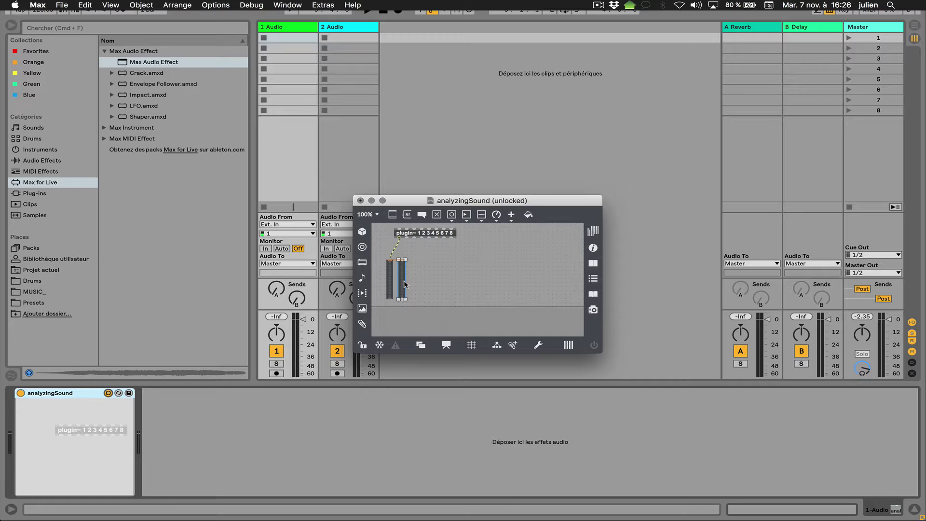
pyautogui.moveTo(407, 237); pyautogui.dragTo(428, 281)
# Step: Paste more bars up to eight, wire the remaining plugin~ outlets to them, and save
pyautogui.keyDown('shift'); pyautogui.click(390, 280); pyautogui.keyUp('shift')
pyautogui.press('super+c')
pyautogui.press('super+v')
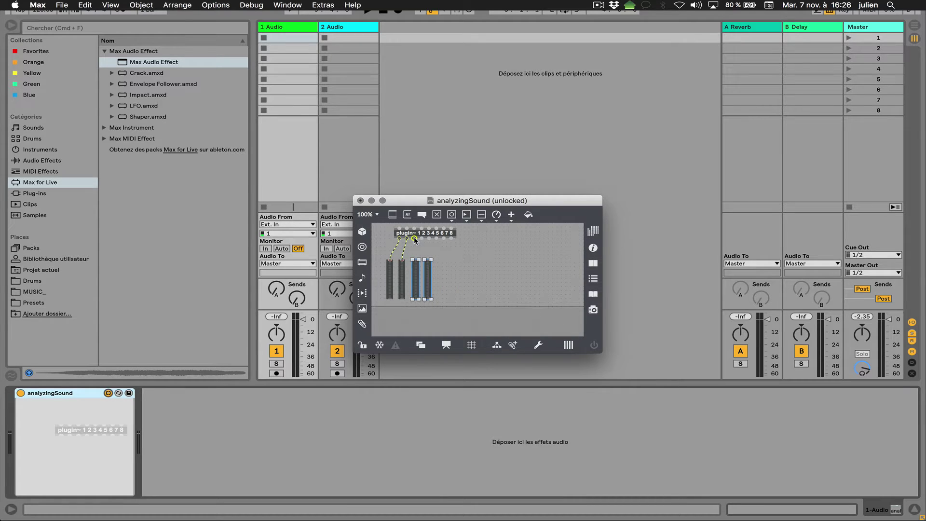
pyautogui.moveTo(414, 238); pyautogui.dragTo(376, 285)
pyautogui.press('super+c')
pyautogui.press('super+v')
pyautogui.moveTo(442, 291); pyautogui.dragTo(484, 284)
pyautogui.moveTo(429, 240); pyautogui.dragTo(482, 258)
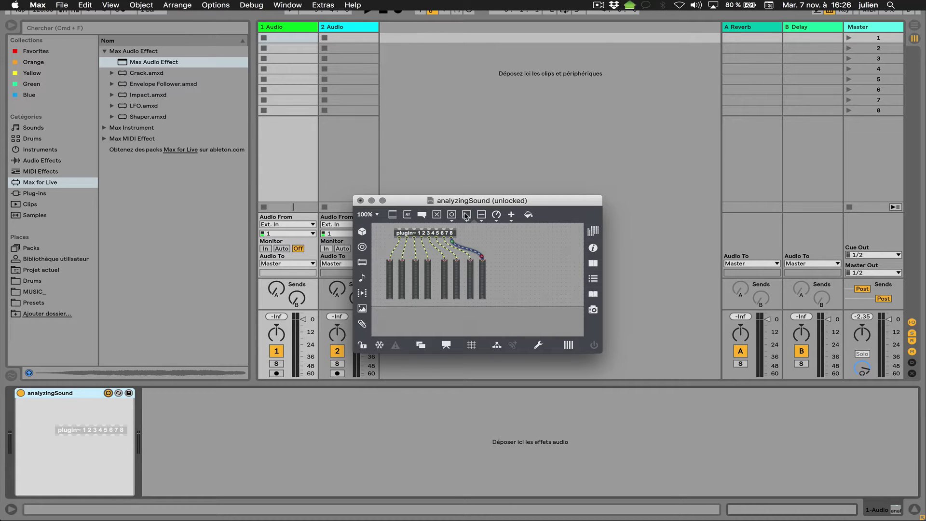
pyautogui.press('super+s')
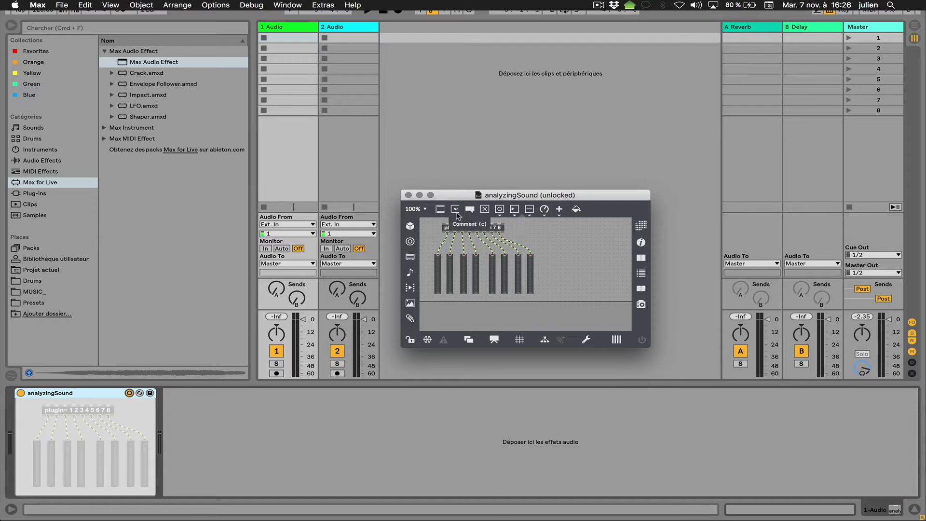
pyautogui.click(466, 229)
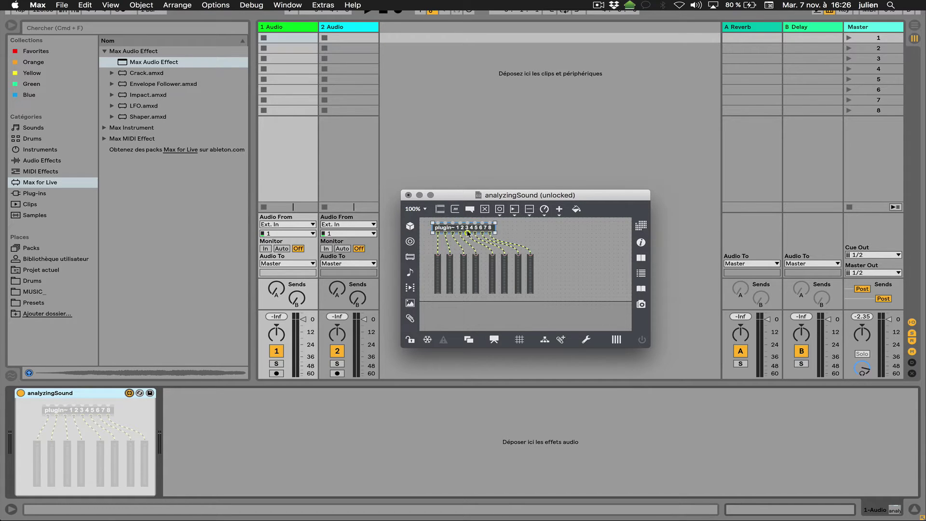
# Step: Save and close the Max editor, then rename track 1 to analyzingAudio
pyautogui.click(408, 195)
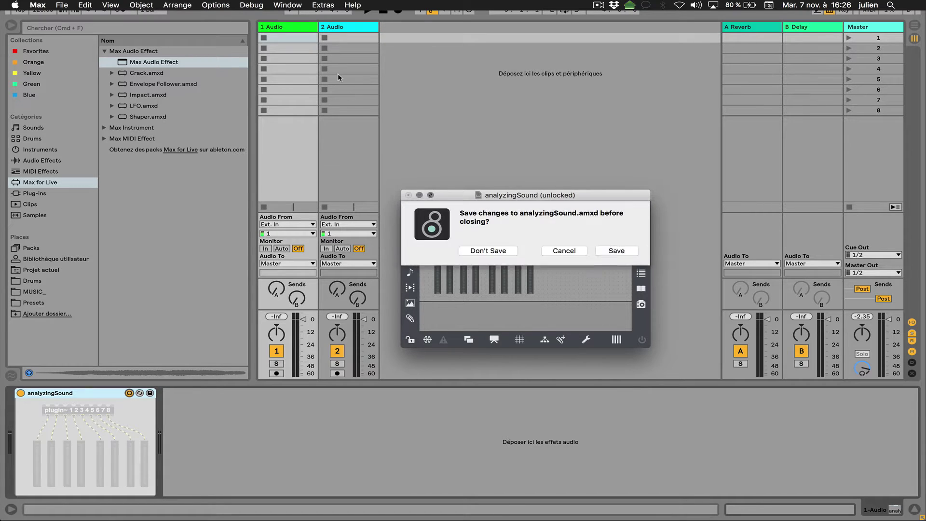
pyautogui.click(633, 252)
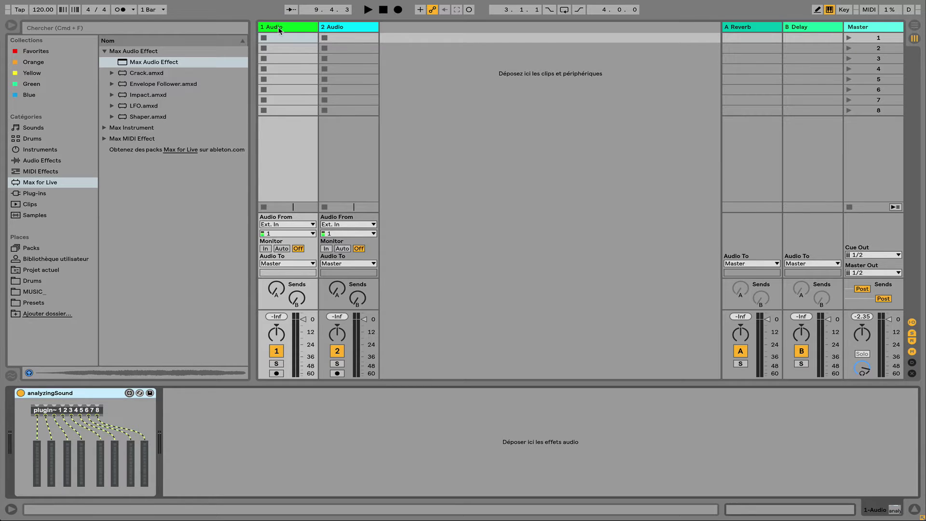
pyautogui.doubleClick(279, 30)
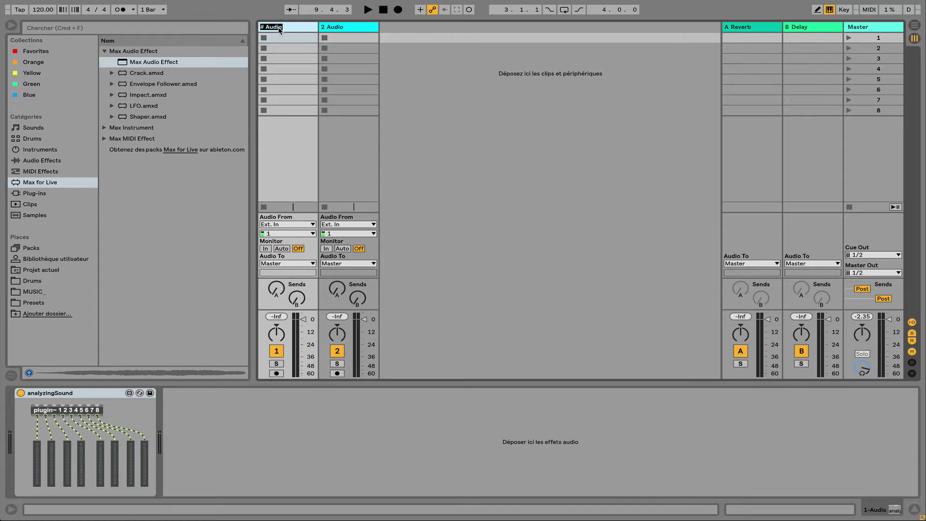
pyautogui.write('analyzing')
pyautogui.press('Return')
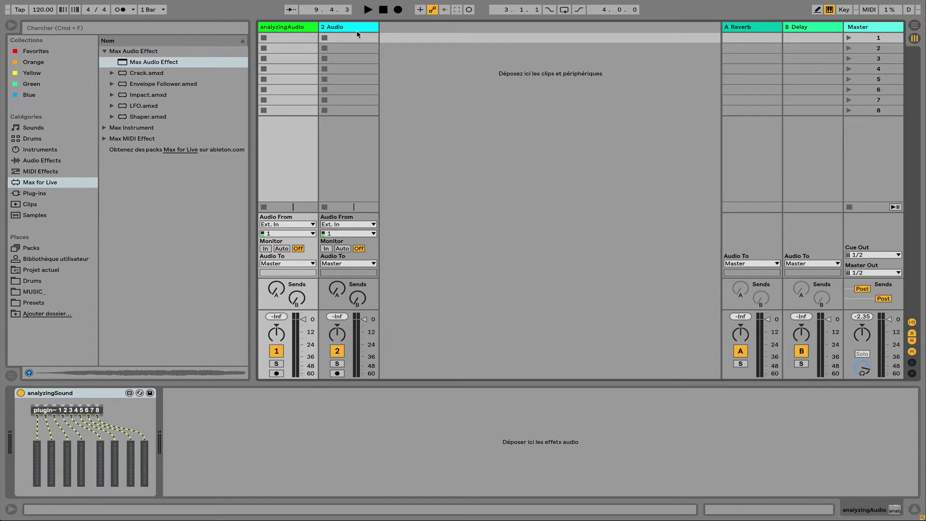
# Step: Widen the 2 Audio track and set its Audio To output to analyzingAudio
pyautogui.moveTo(380, 30); pyautogui.dragTo(464, 30)
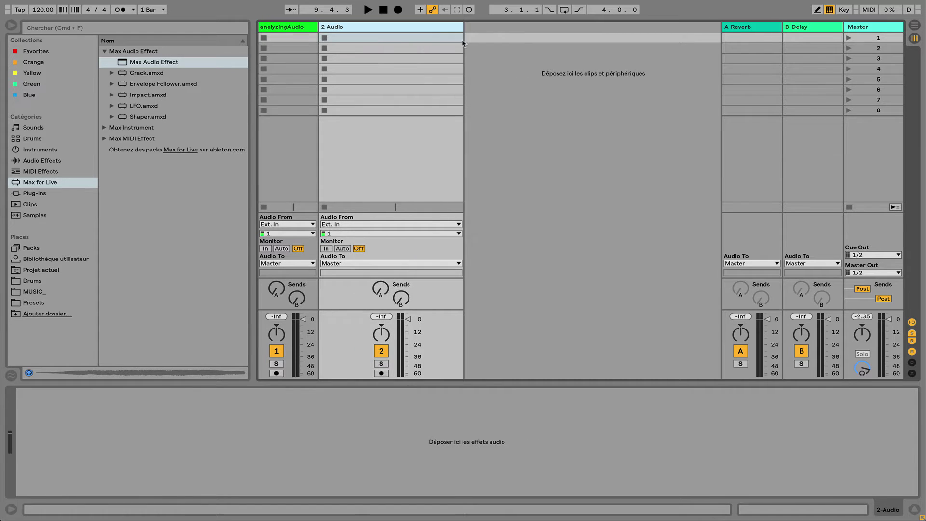
pyautogui.click(393, 268)
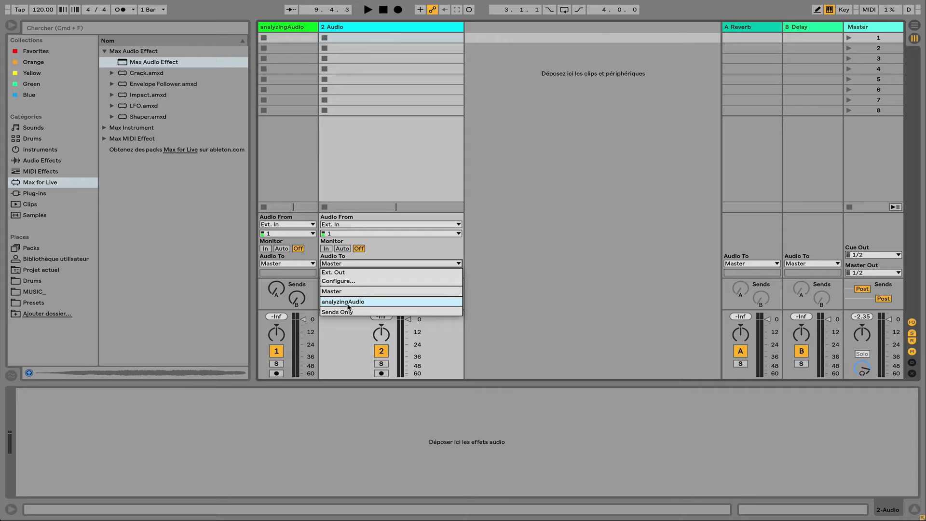
pyautogui.click(384, 303)
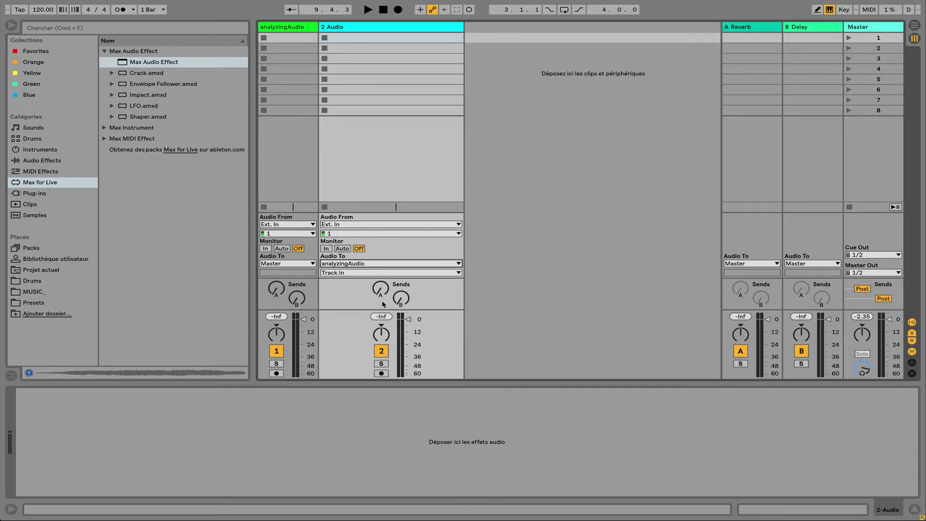
pyautogui.click(377, 273)
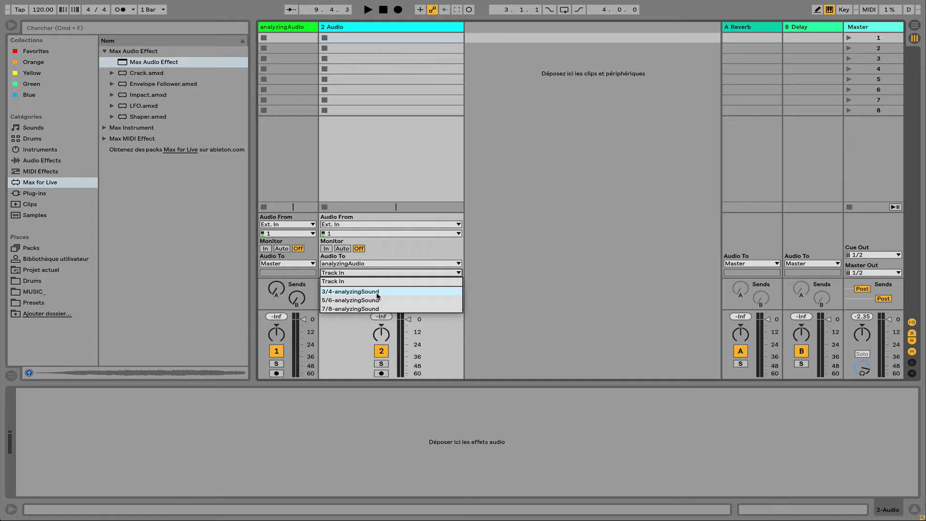
# Step: Route 2 Audio into analyzingSound channels 3/4 and set its monitoring to In
pyautogui.click(335, 293)
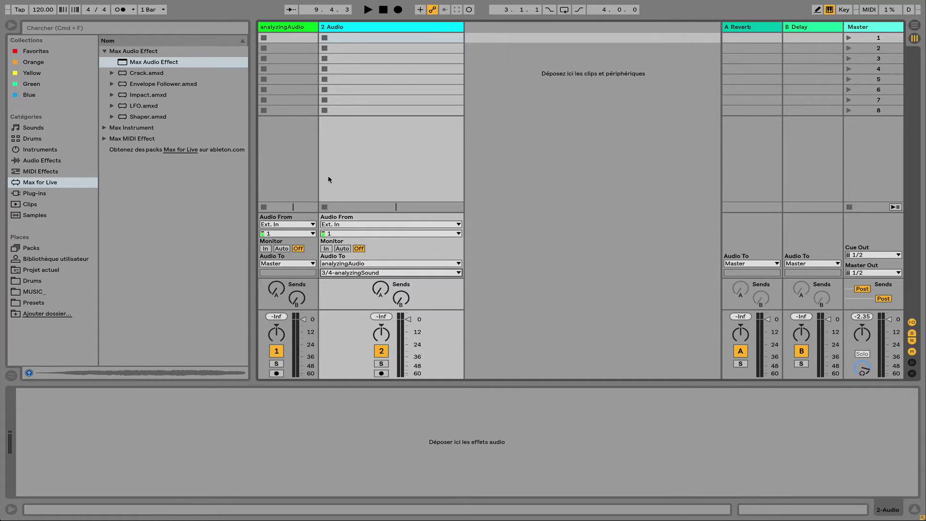
pyautogui.click(283, 28)
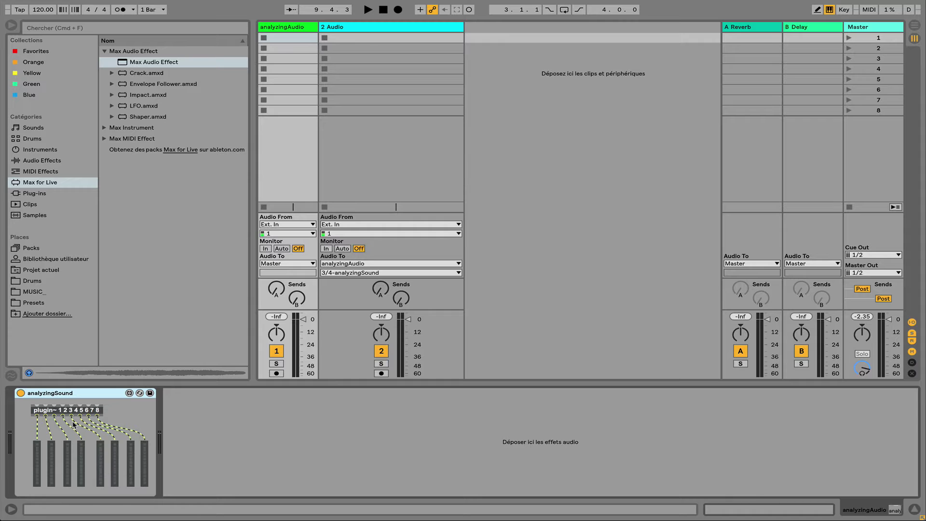
pyautogui.click(327, 249)
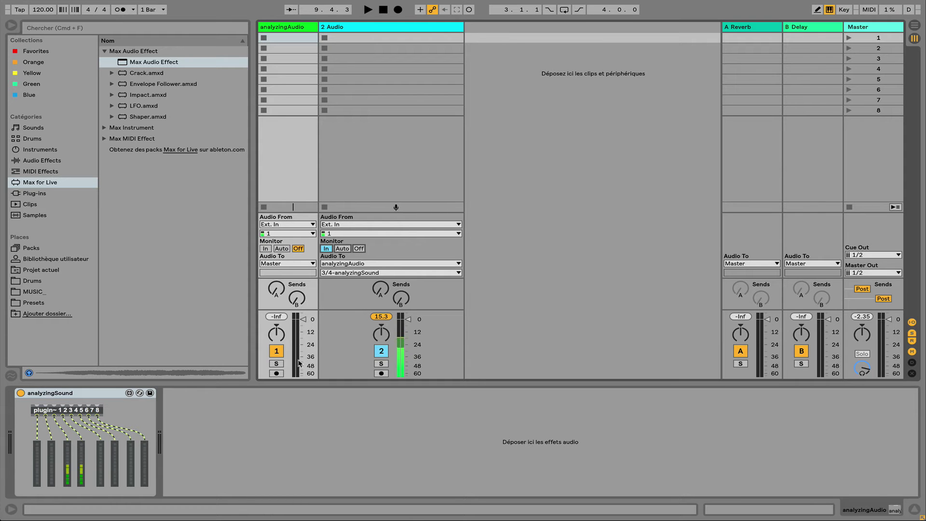
pyautogui.click(401, 29)
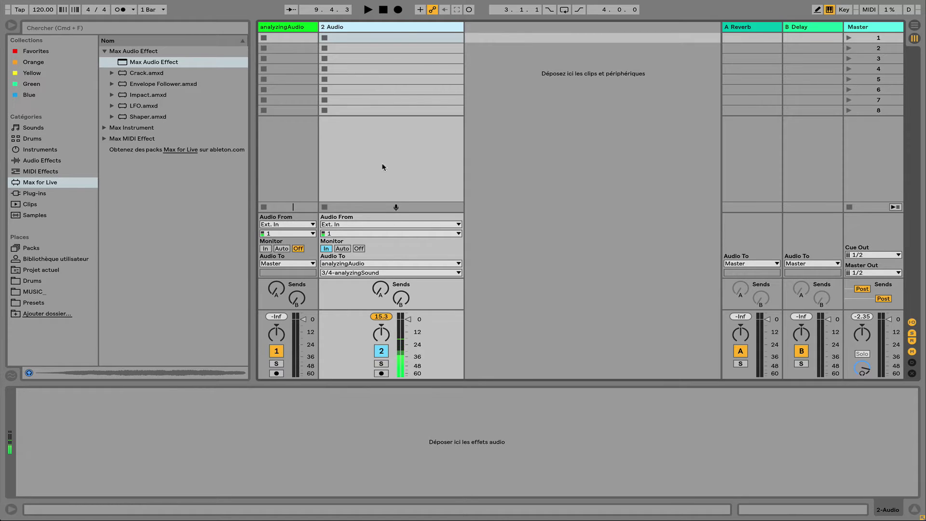
# Step: Try 2 Audio's output on channels 5/6, 7/8 and Track In, then return to 3/4-analyzingSound
pyautogui.click(364, 273)
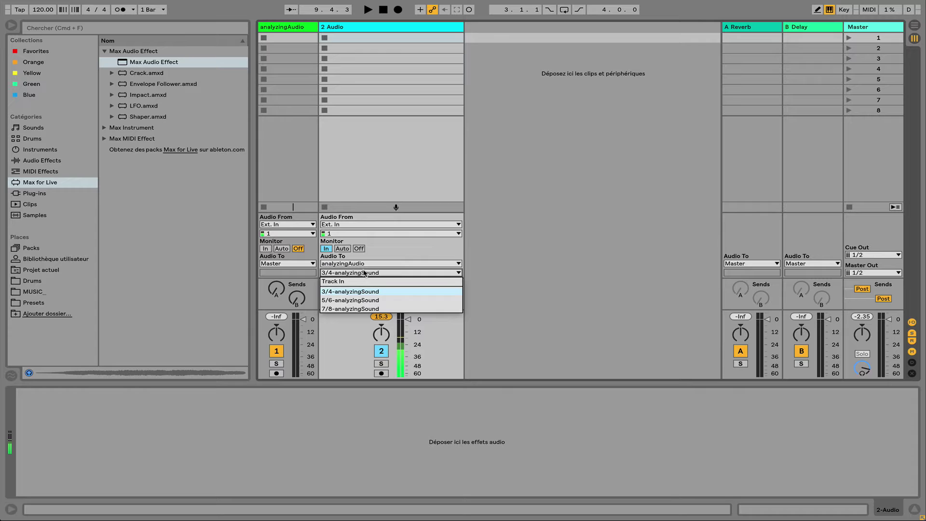
pyautogui.click(365, 300)
pyautogui.click(285, 28)
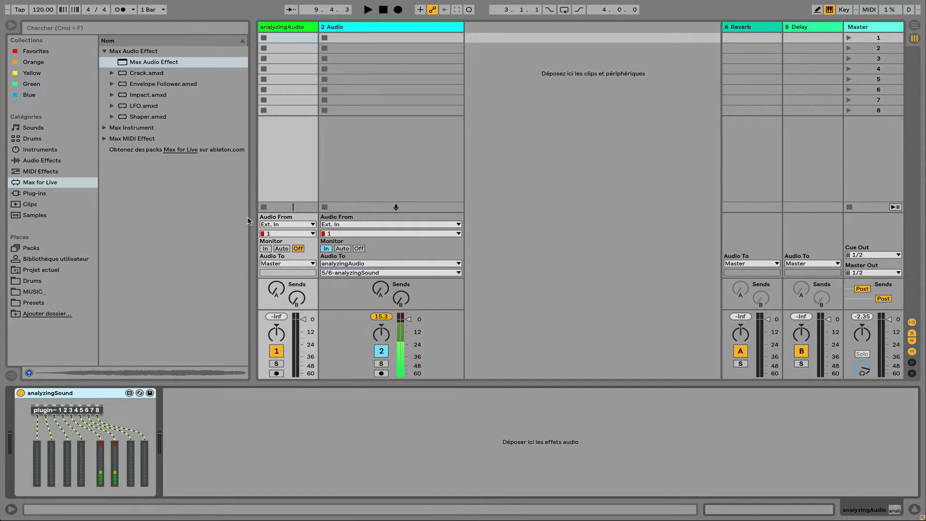
pyautogui.click(359, 273)
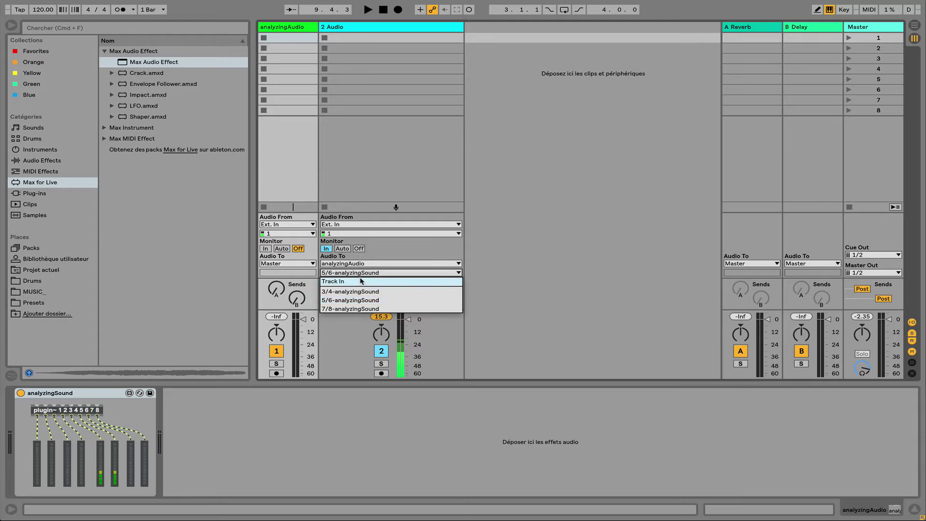
pyautogui.click(362, 310)
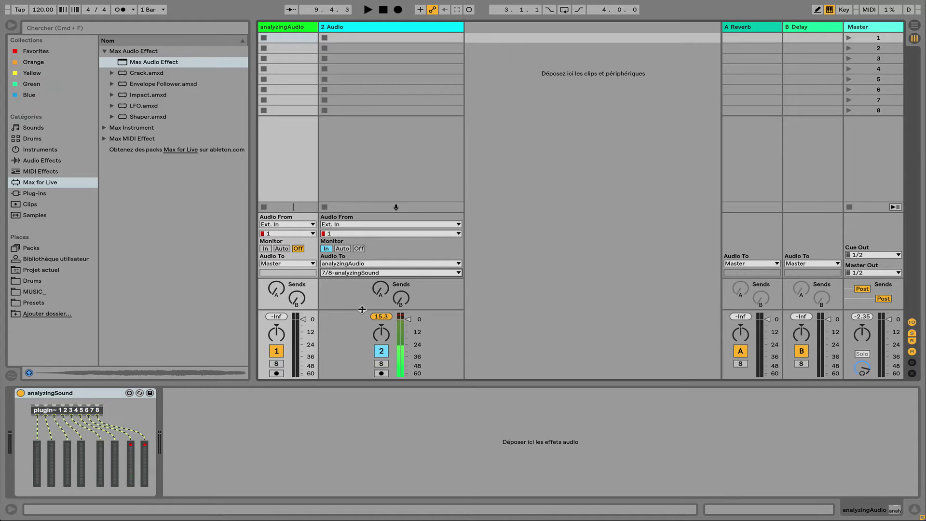
pyautogui.click(371, 273)
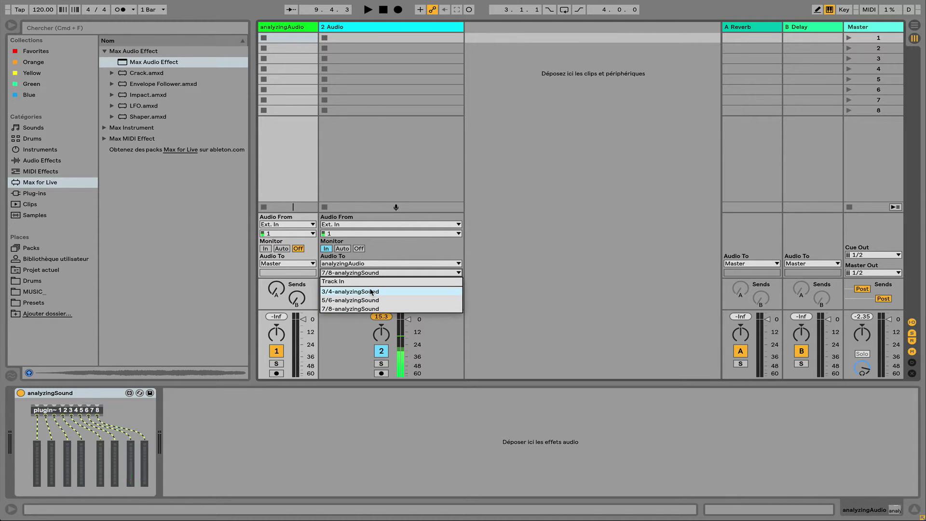
pyautogui.click(371, 282)
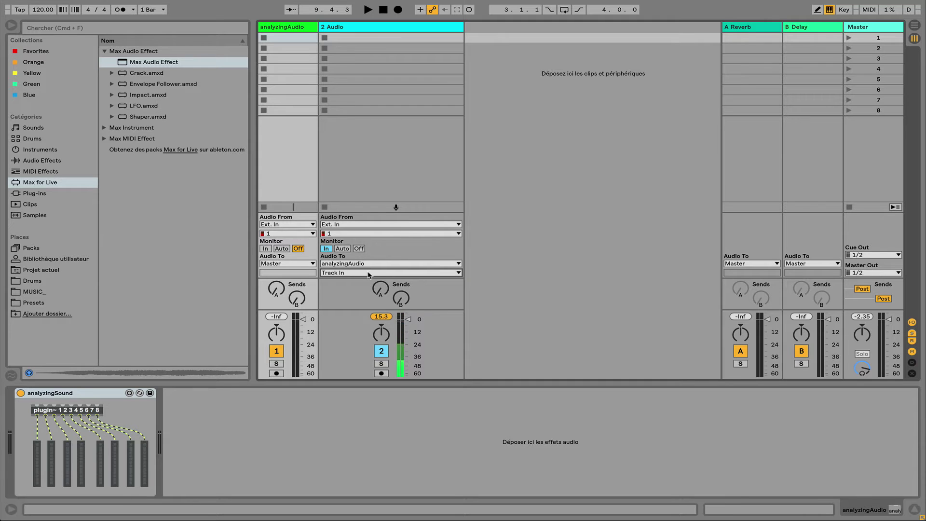
pyautogui.click(370, 273)
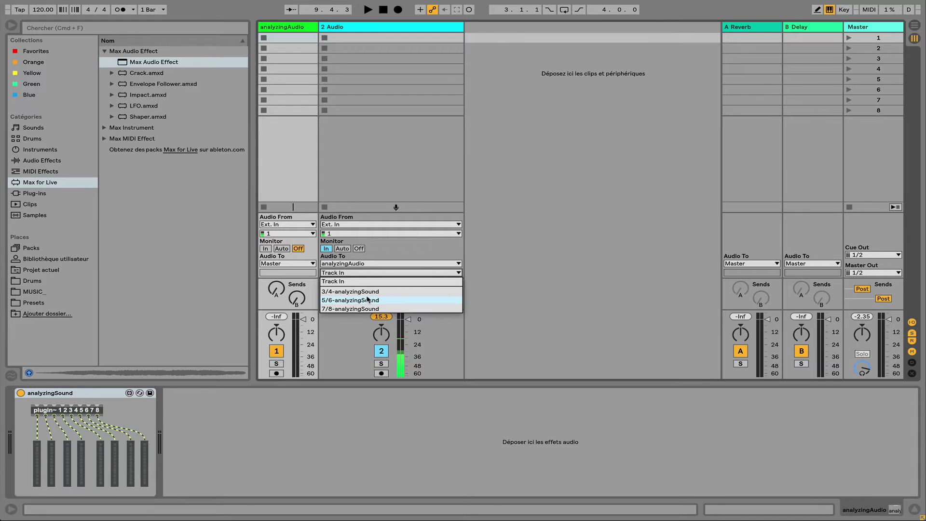
pyautogui.click(370, 292)
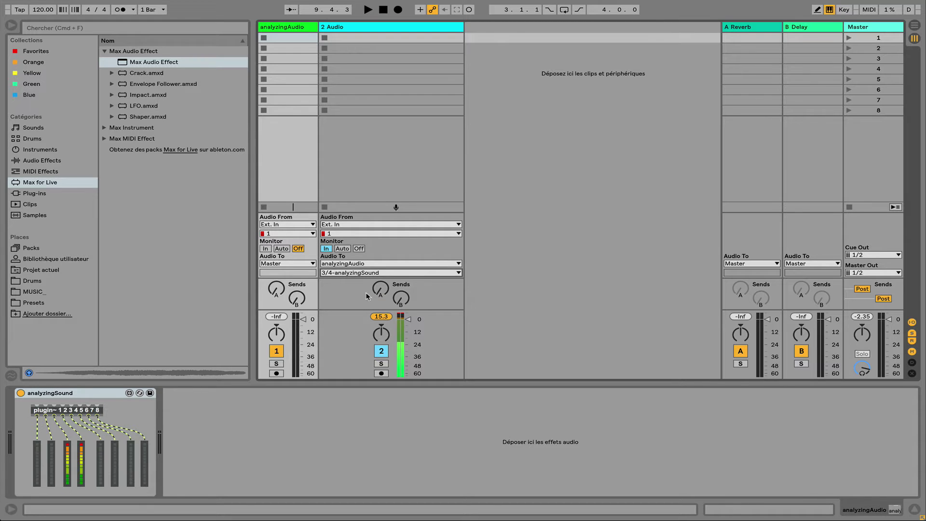
# Step: Change the object to 'plugin~ 3 4 5 6', delete meters 5–8, save, and route 2 Audio to 5/6
pyautogui.click(129, 393)
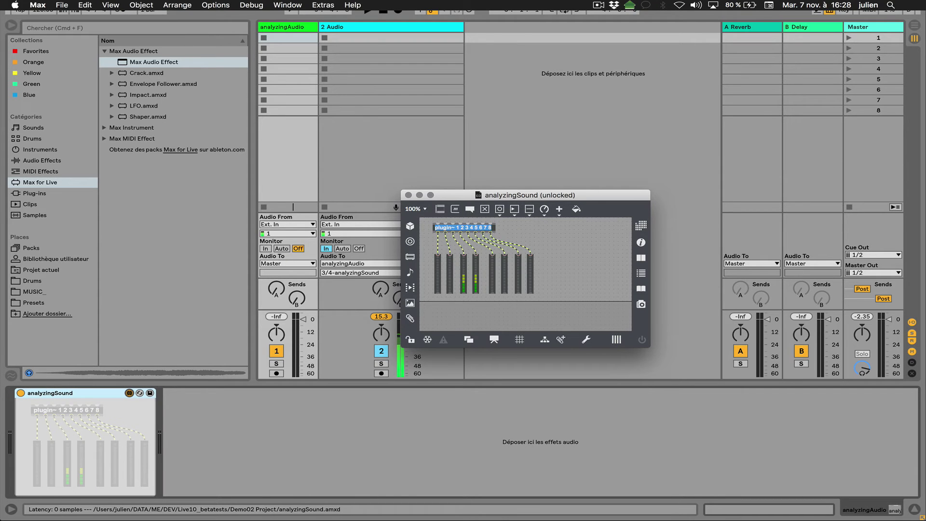
pyautogui.press('Right')
pyautogui.press('BackSpace')
pyautogui.press('BackSpace')
pyautogui.press('BackSpace')
pyautogui.press('BackSpace')
pyautogui.press('BackSpace')
pyautogui.press('BackSpace')
pyautogui.press('BackSpace')
pyautogui.press('BackSpace')
pyautogui.press('BackSpace')
pyautogui.press('BackSpace')
pyautogui.press('BackSpace')
pyautogui.press('BackSpace')
pyautogui.press('BackSpace')
pyautogui.press('BackSpace')
pyautogui.press('BackSpace')
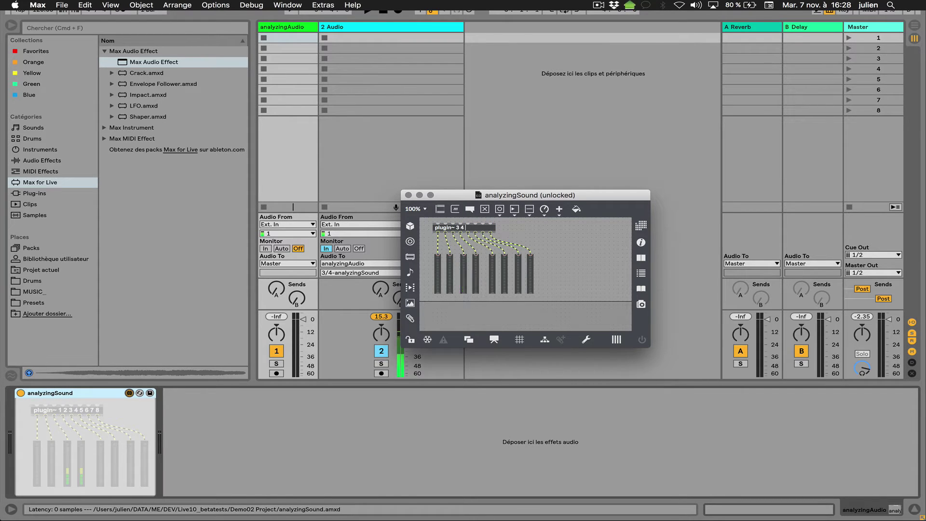
pyautogui.click(609, 255)
pyautogui.moveTo(543, 301); pyautogui.dragTo(484, 248)
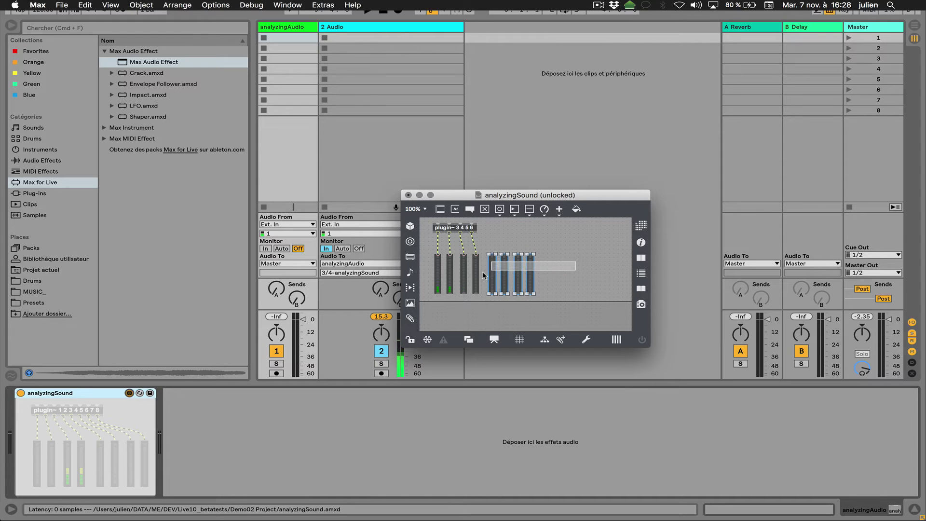
pyautogui.press('BackSpace')
pyautogui.press('super+s')
pyautogui.click(408, 195)
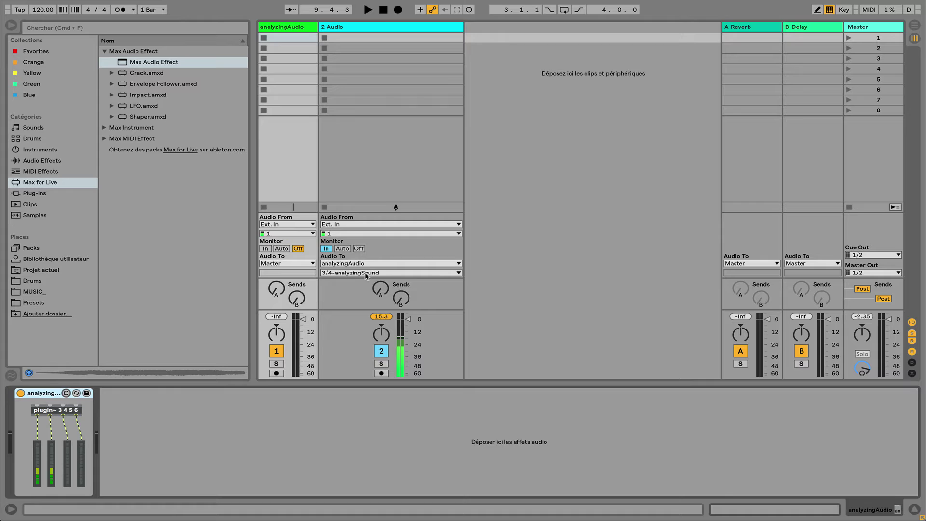
pyautogui.click(348, 273)
pyautogui.click(347, 300)
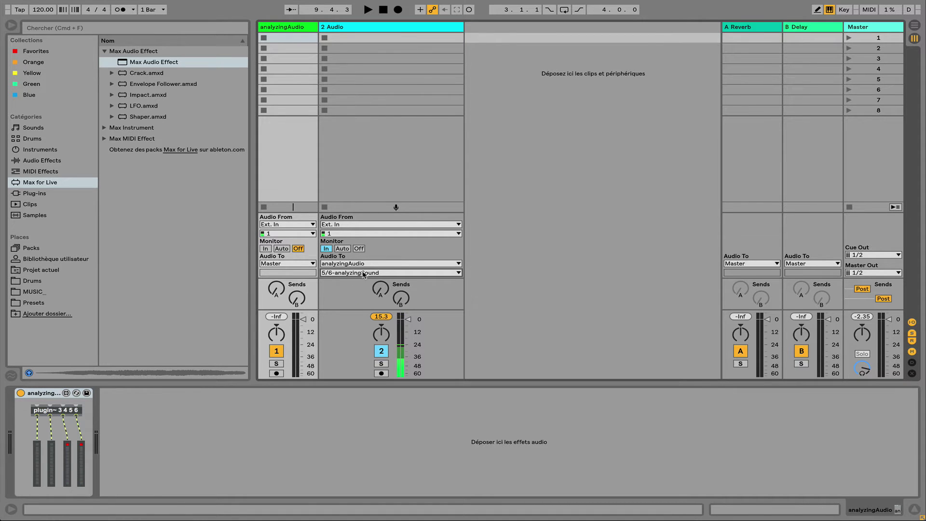
# Step: Reopen the analyzingSound patch and create a zsa.centroid~ object from the zsa. suggestions
pyautogui.click(66, 393)
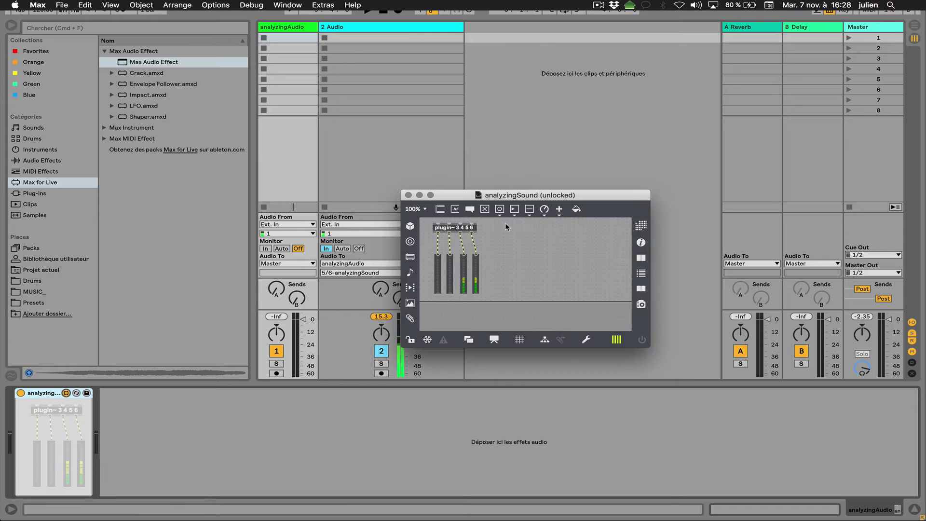
pyautogui.moveTo(633, 339)
pyautogui.mouseDown()
pyautogui.moveTo(288, 240)
pyautogui.moveTo(627, 334)
pyautogui.mouseUp()
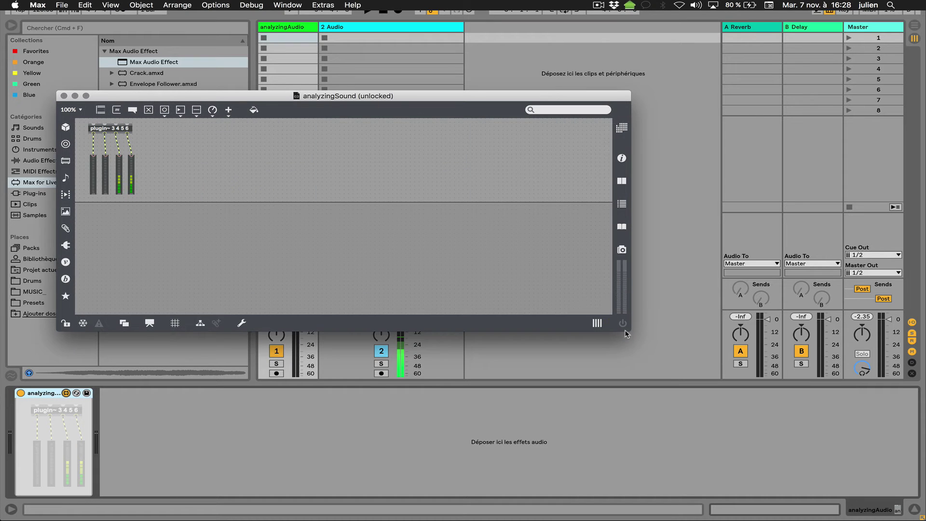
pyautogui.write('nzl')
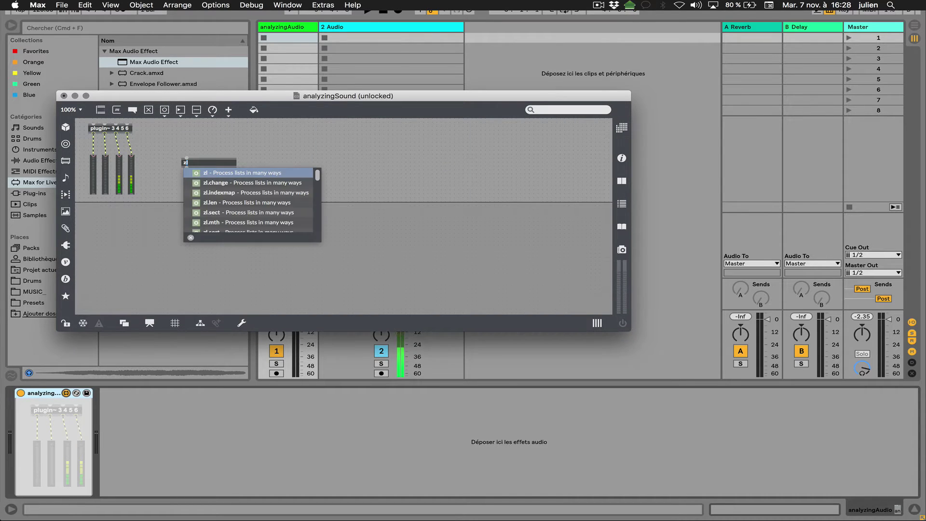
pyautogui.press('BackSpace')
pyautogui.write('s')
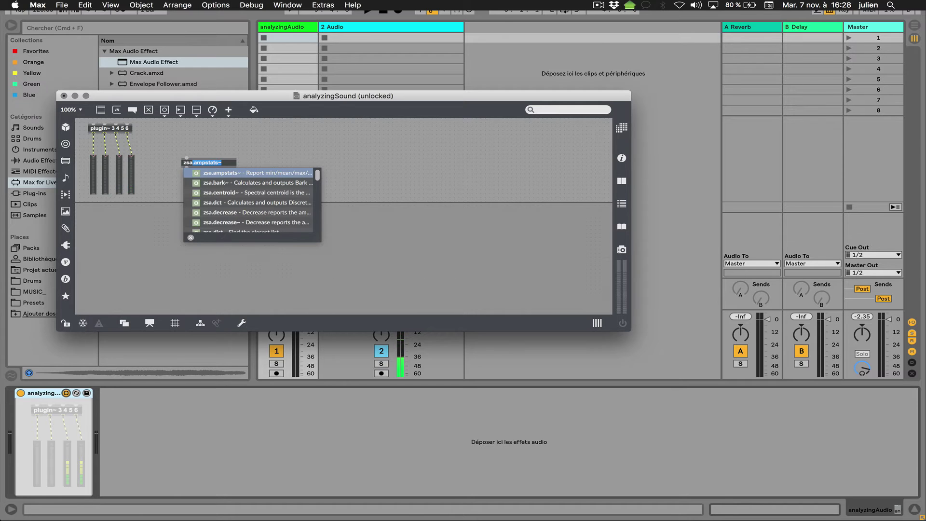
pyautogui.write('a.ampstats')
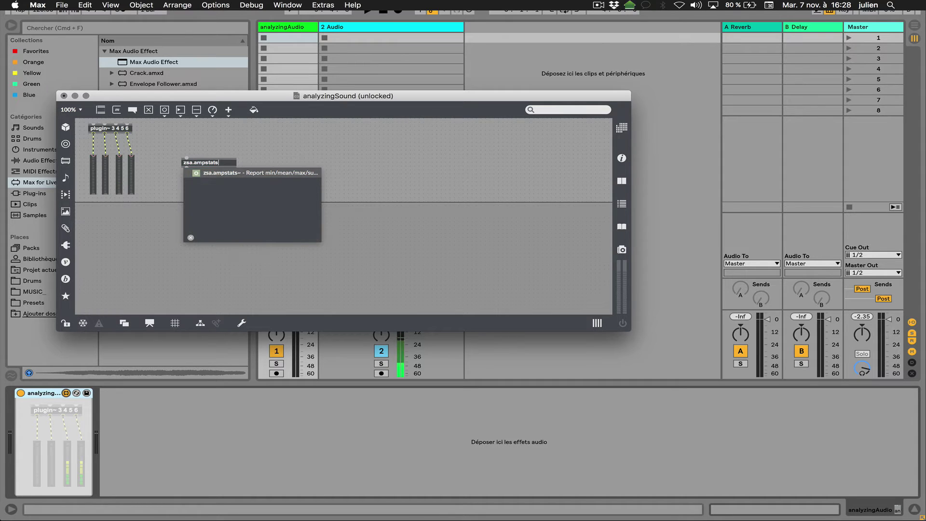
pyautogui.press('BackSpace')
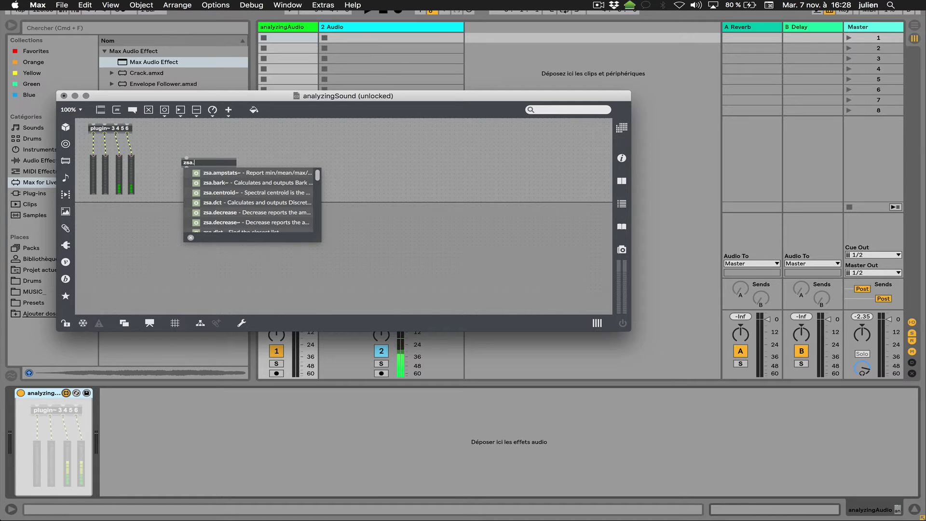
pyautogui.press('Down')
pyautogui.press('Down')
pyautogui.press('Down')
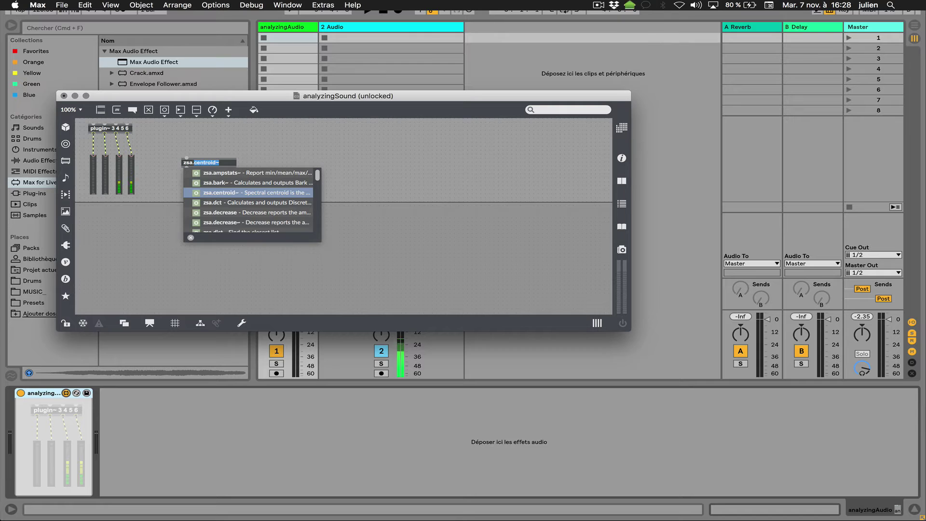
pyautogui.press('Return')
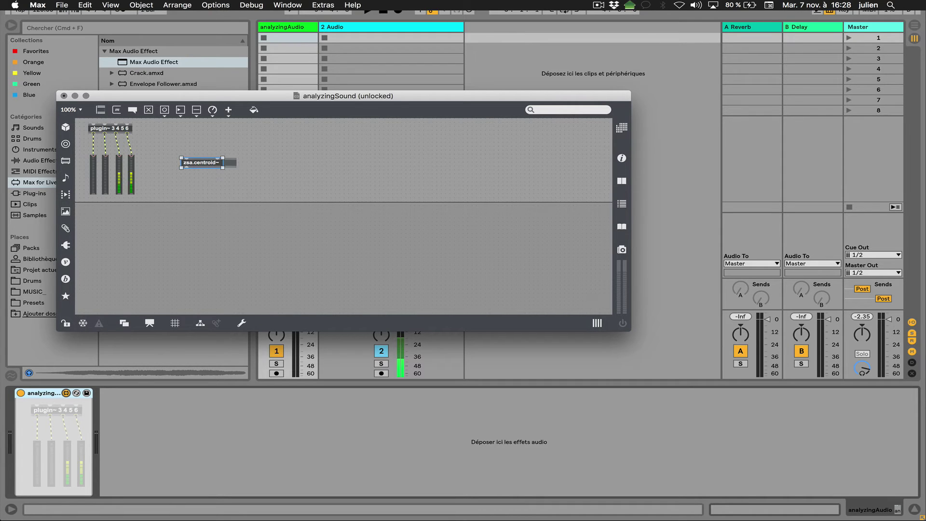
pyautogui.keyDown('alt'); pyautogui.click(202, 165); pyautogui.keyUp('alt')
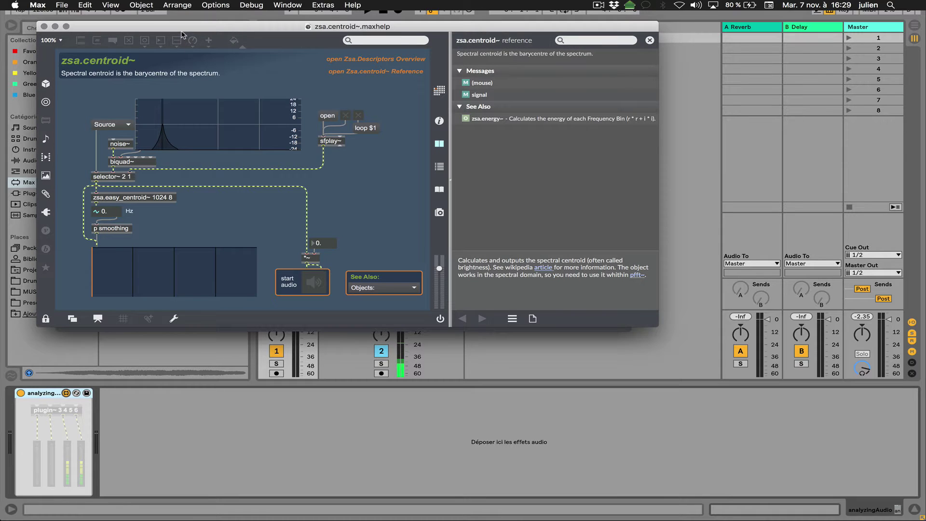
pyautogui.press('super+e')
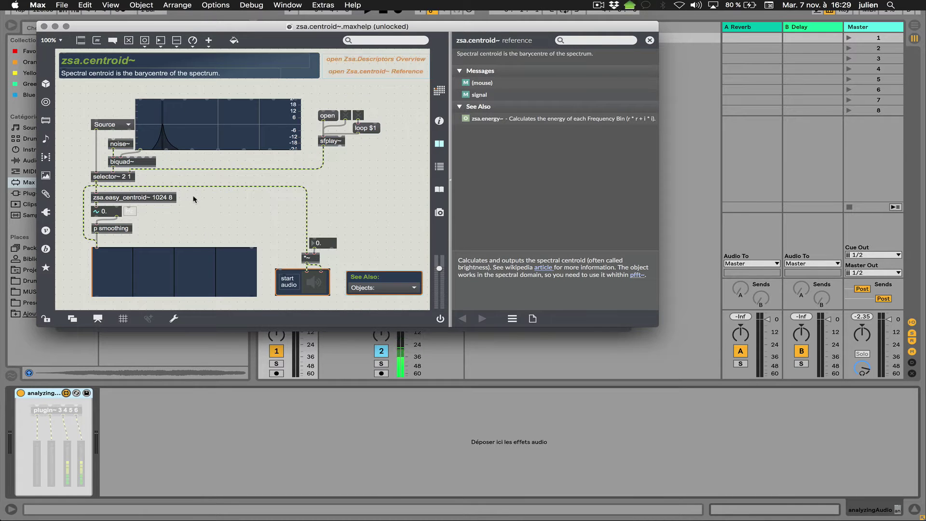
pyautogui.moveTo(194, 197); pyautogui.dragTo(94, 278)
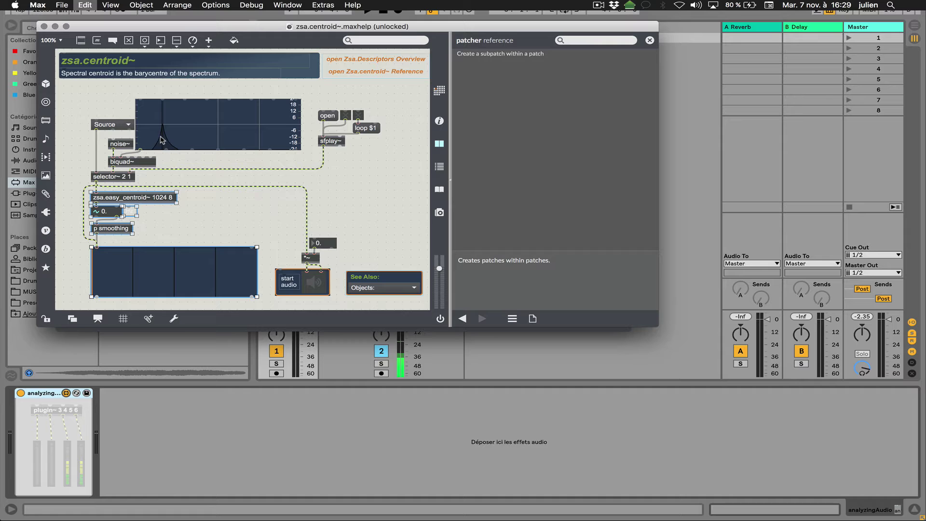
pyautogui.keyDown('shift'); pyautogui.click(123, 178); pyautogui.keyUp('shift')
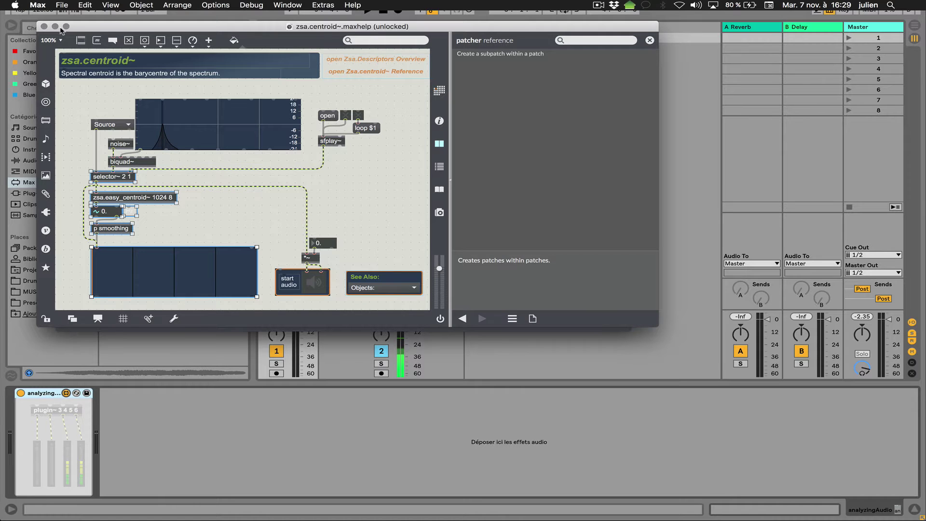
pyautogui.click(45, 26)
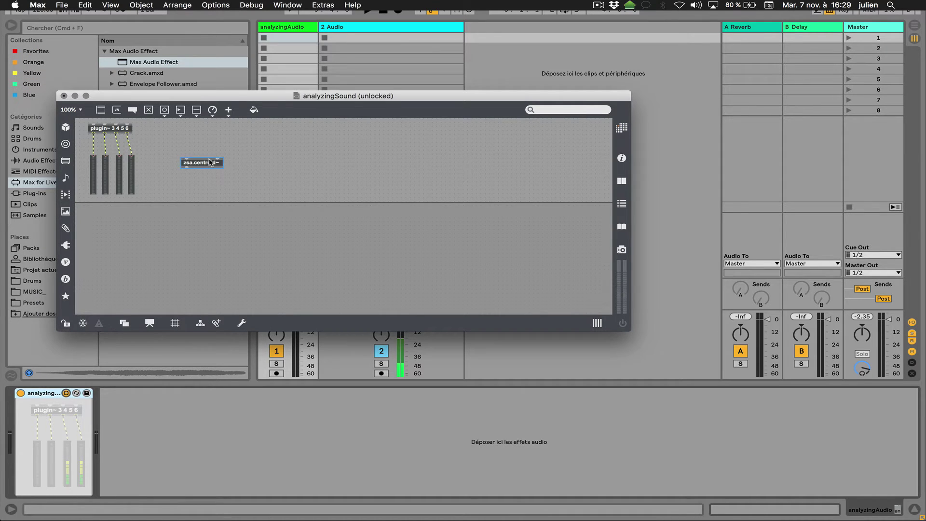
# Step: Reposition the centroid analysis chain, delete the third and fourth meters, and cord plugin~ to selector~
pyautogui.moveTo(174, 212); pyautogui.dragTo(268, 169)
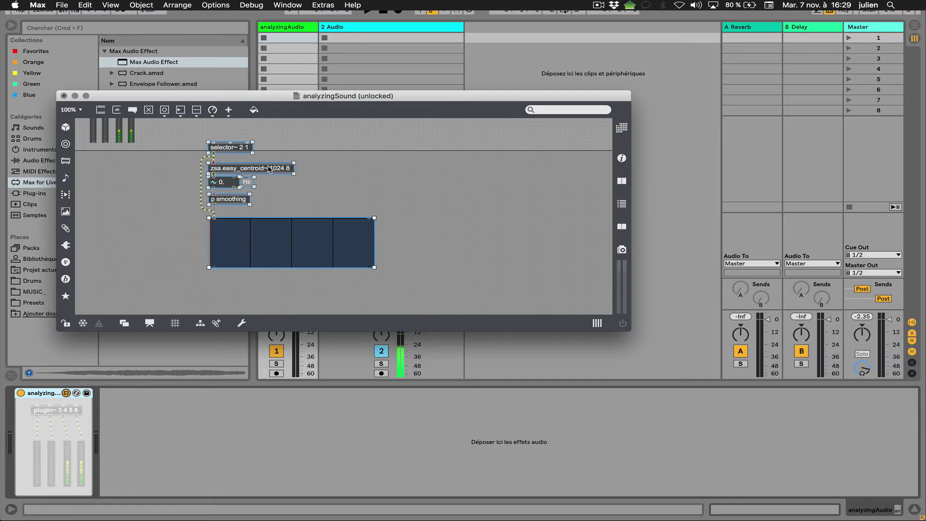
pyautogui.moveTo(397, 333); pyautogui.dragTo(420, 398)
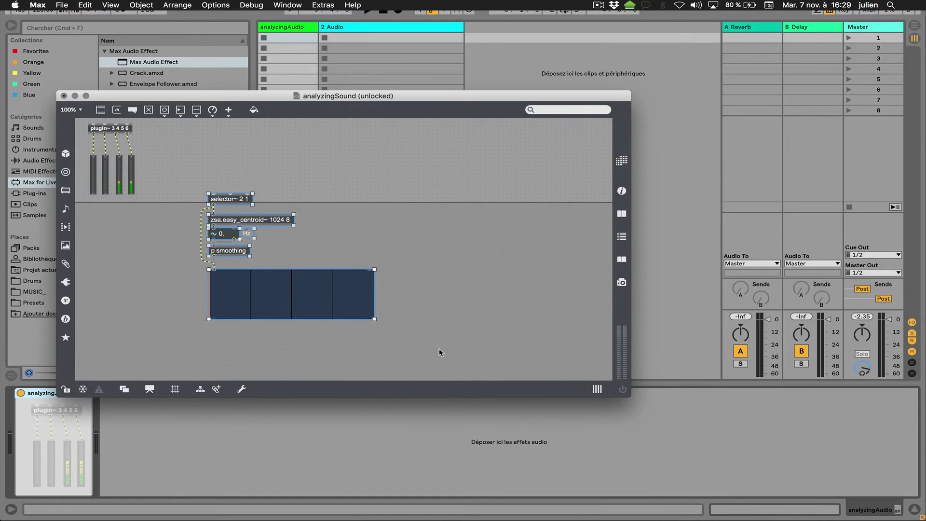
pyautogui.moveTo(428, 306); pyautogui.dragTo(205, 165)
pyautogui.click(143, 177)
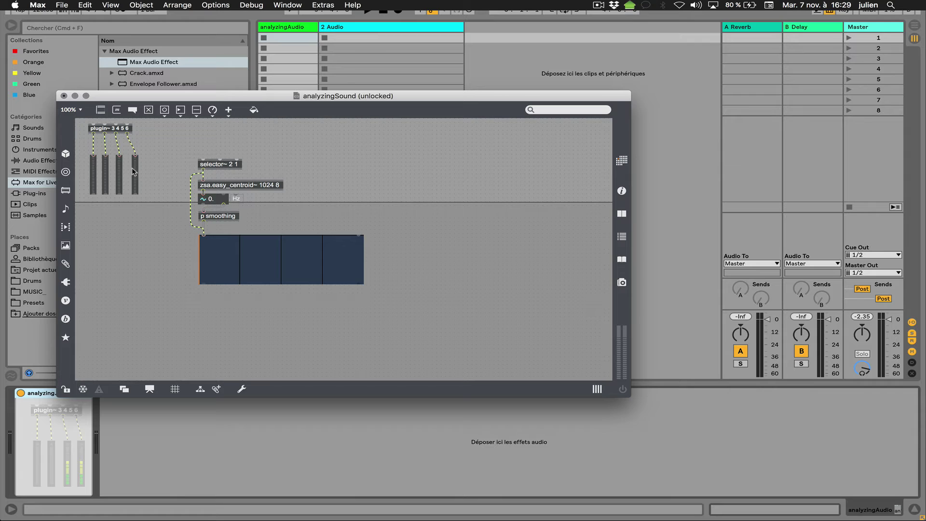
pyautogui.press('BackSpace')
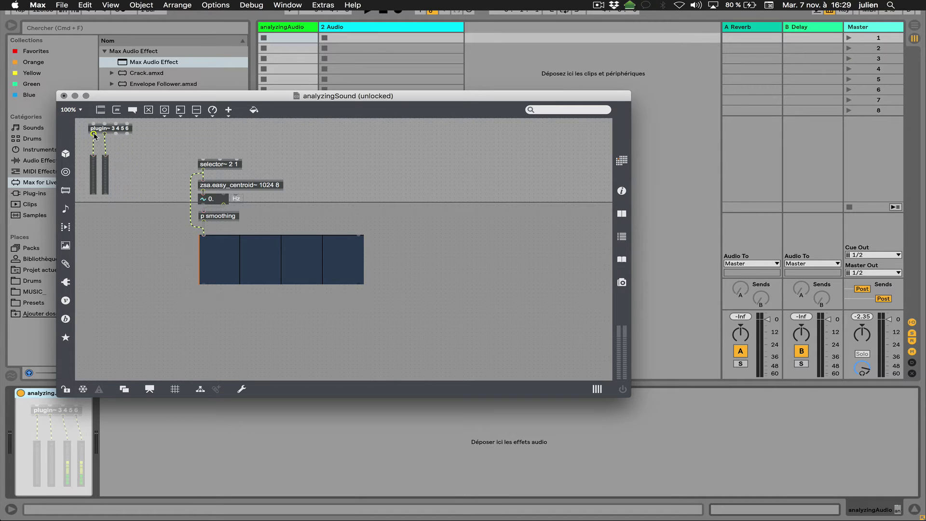
pyautogui.moveTo(94, 135)
pyautogui.mouseDown()
pyautogui.moveTo(190, 161)
pyautogui.moveTo(94, 137)
pyautogui.mouseUp()
pyautogui.click(195, 180)
# Step: Delete the second meter and selector~ so plugin~ feeds the centroid directly, then save the patch
pyautogui.click(105, 181)
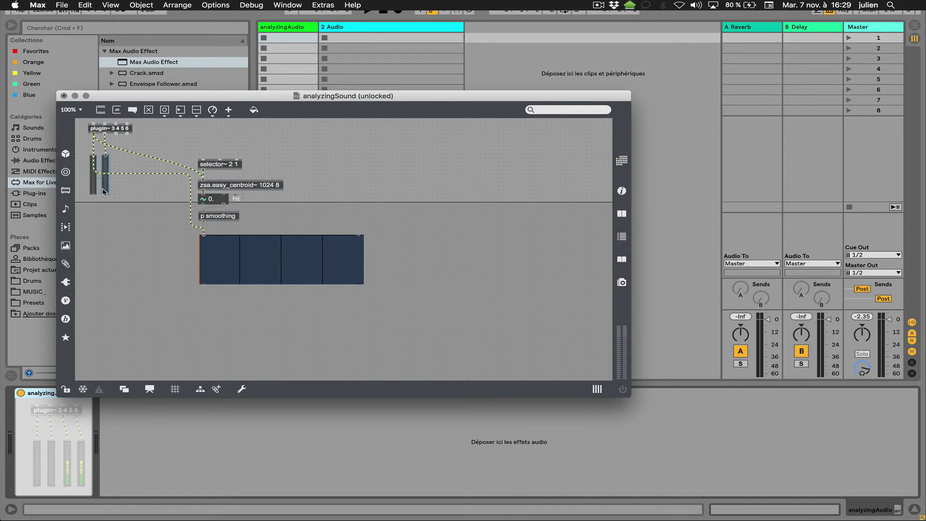
pyautogui.press('Delete')
pyautogui.moveTo(97, 186); pyautogui.dragTo(88, 181)
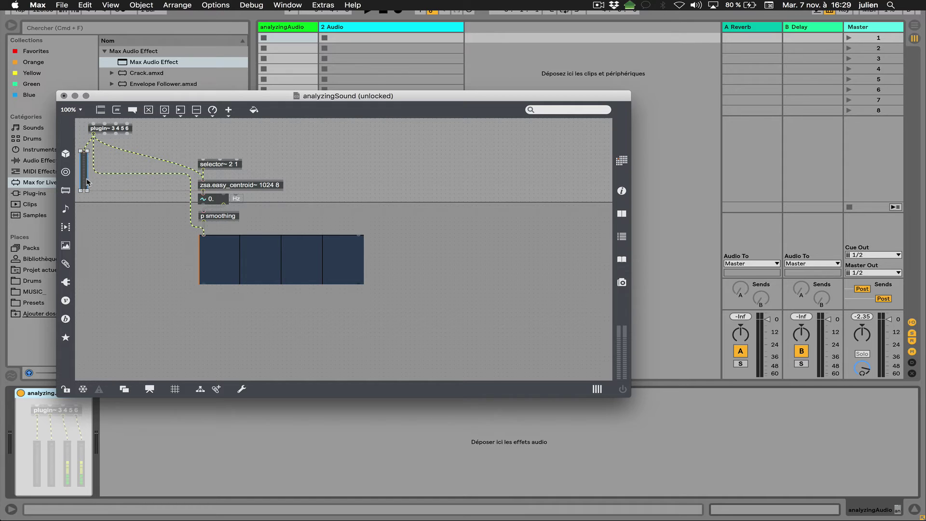
pyautogui.click(216, 166)
pyautogui.press('Delete')
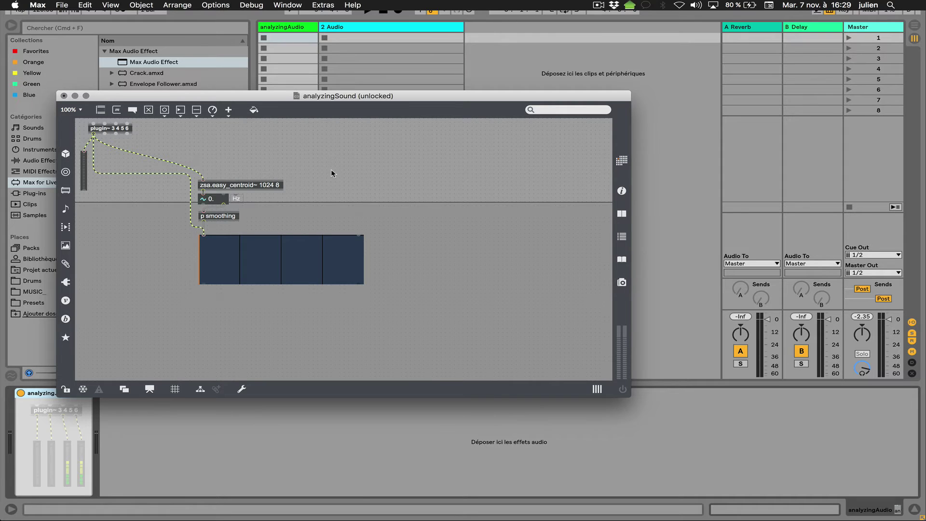
pyautogui.press('super+s')
pyautogui.moveTo(258, 98); pyautogui.dragTo(715, 100)
pyautogui.click(394, 183)
# Step: Route track 2's output to the 3/4-analyzingSound input and reposition the patcher window
pyautogui.click(361, 274)
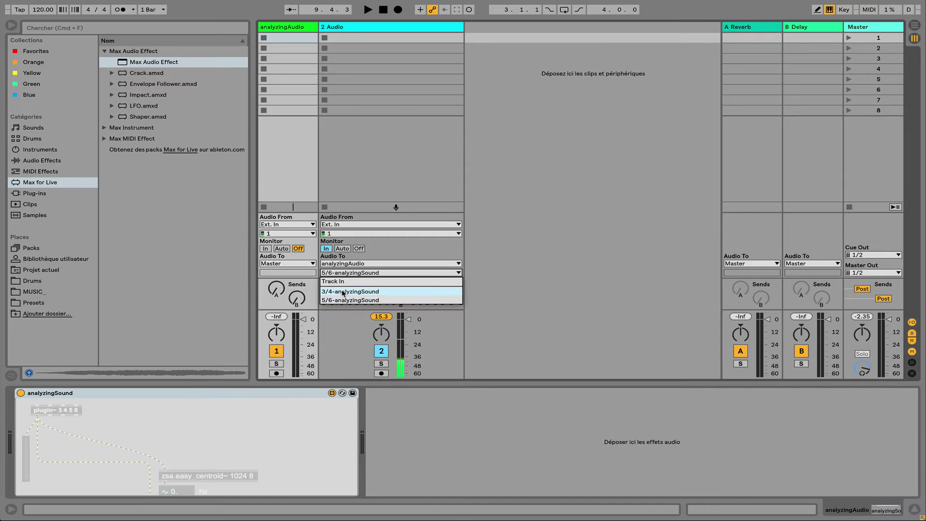
pyautogui.click(357, 291)
pyautogui.hotkey('ctrl', 'Up')
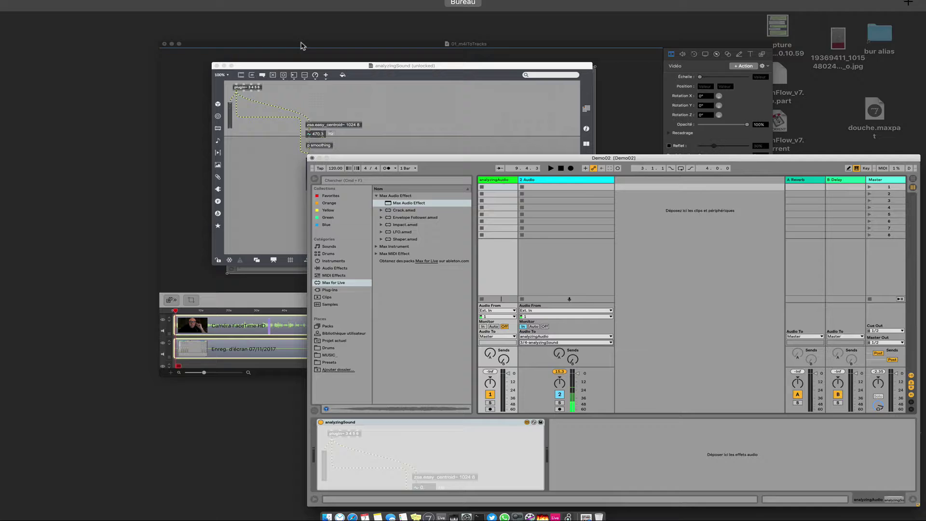
pyautogui.click(72, 103)
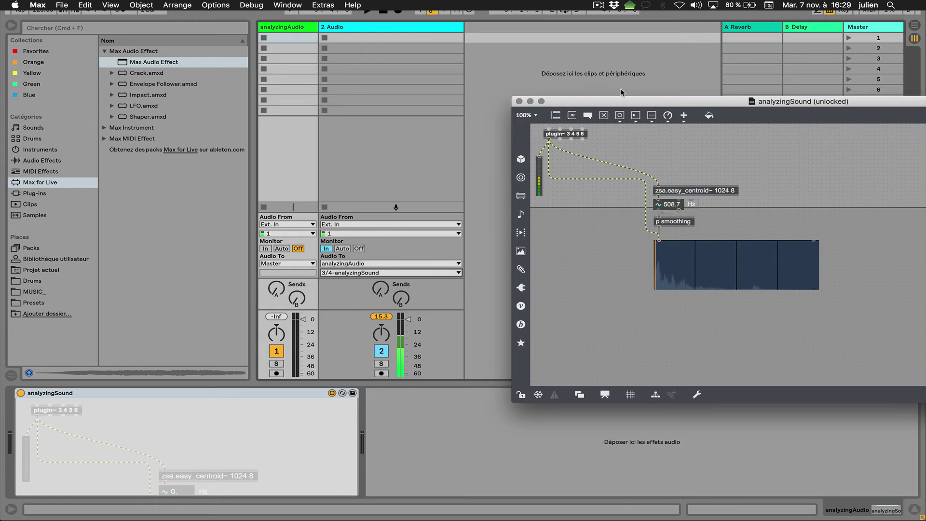
pyautogui.moveTo(628, 105); pyautogui.dragTo(597, 76)
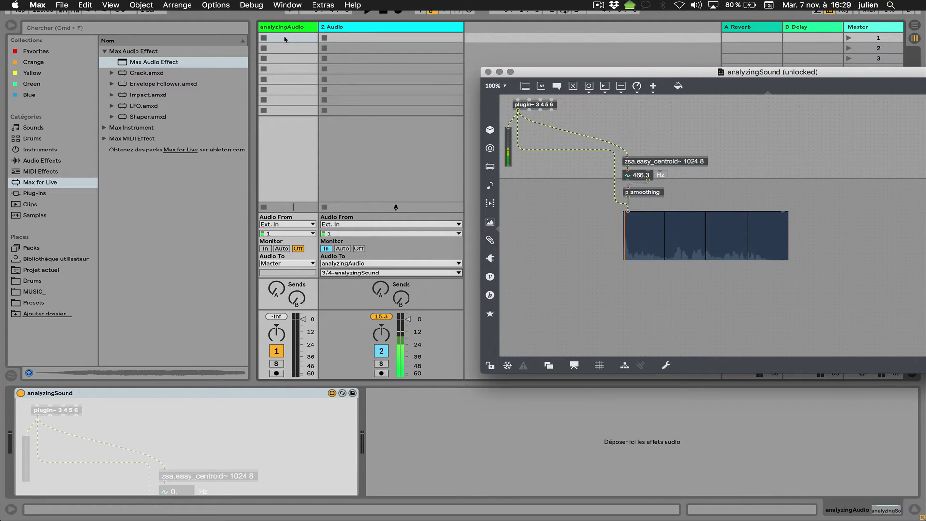
pyautogui.click(291, 70)
# Step: Hide the browser and widen the analyzingAudio track
pyautogui.click(13, 27)
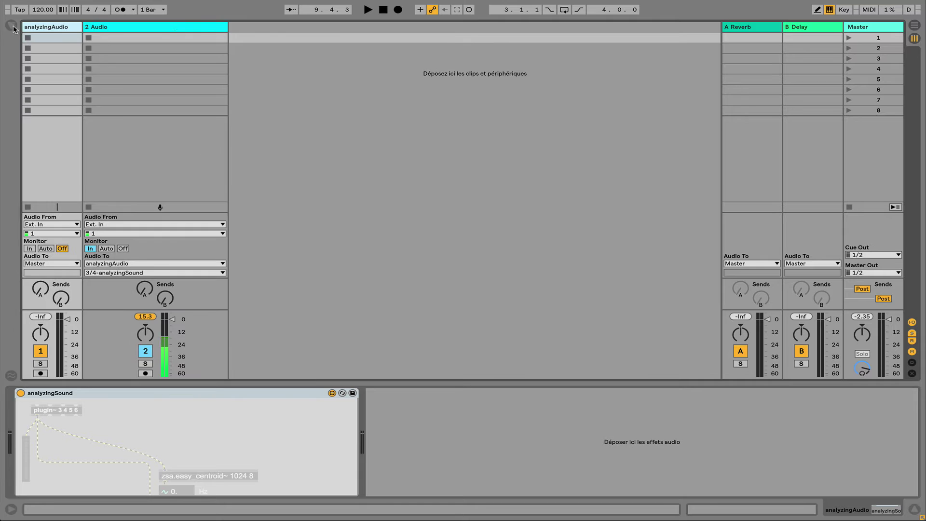
pyautogui.moveTo(79, 29); pyautogui.dragTo(180, 31)
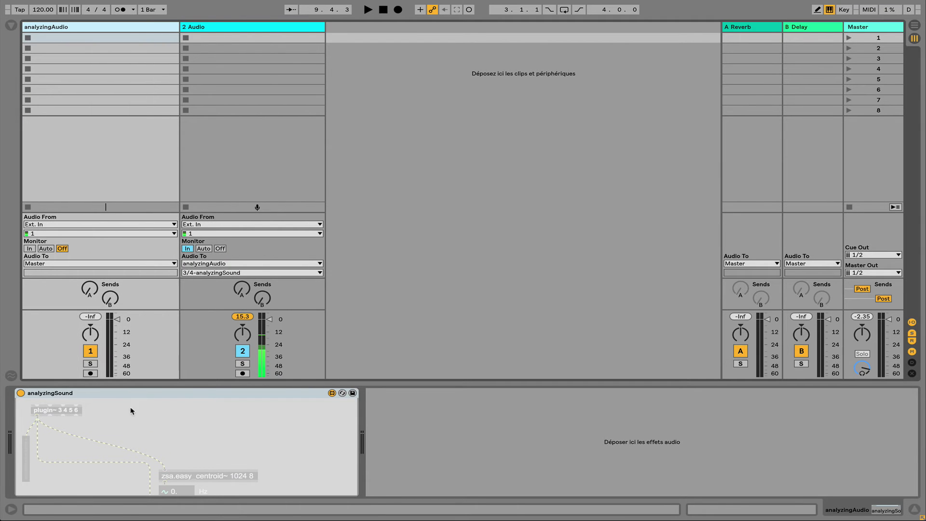
pyautogui.hotkey('ctrl', 'Up')
# Step: Select the spectrum display and segment the plugin~-to-spectrum cord
pyautogui.click(583, 200)
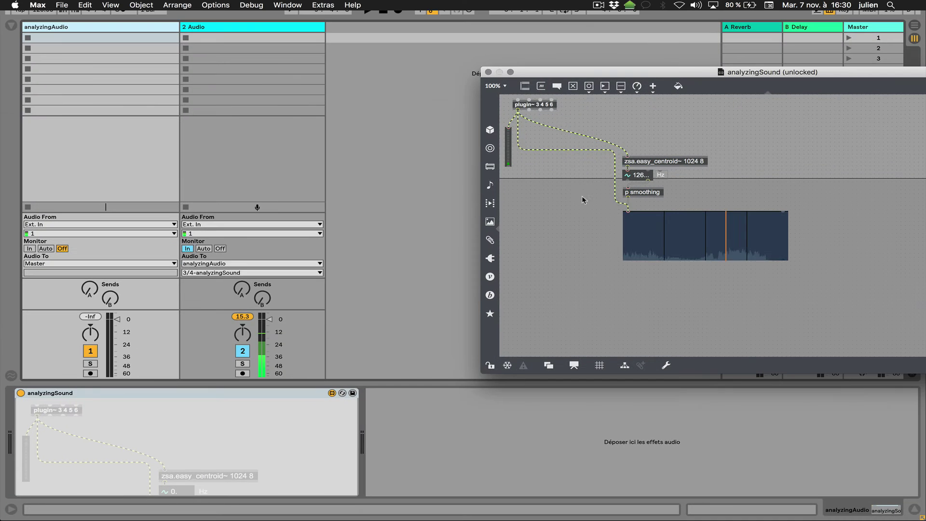
pyautogui.moveTo(573, 77); pyautogui.dragTo(439, 76)
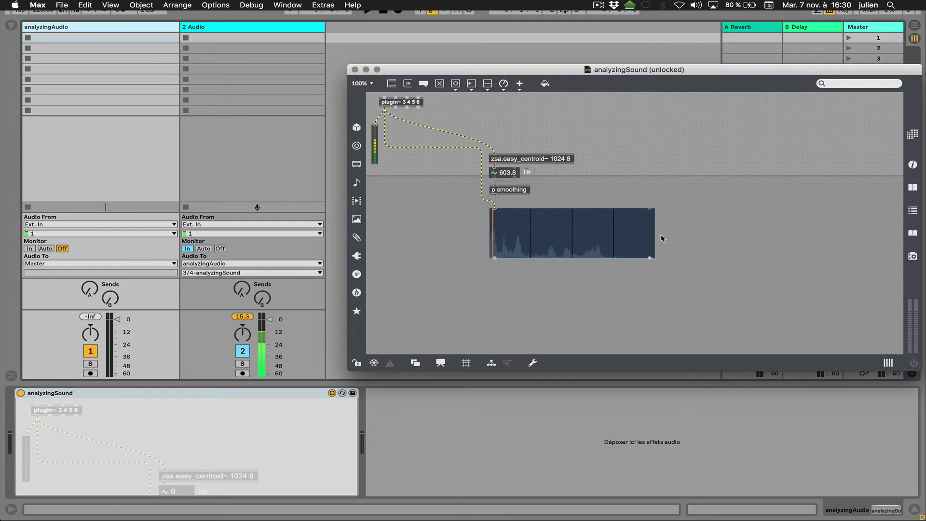
pyautogui.moveTo(689, 242); pyautogui.dragTo(511, 133)
pyautogui.click(480, 153)
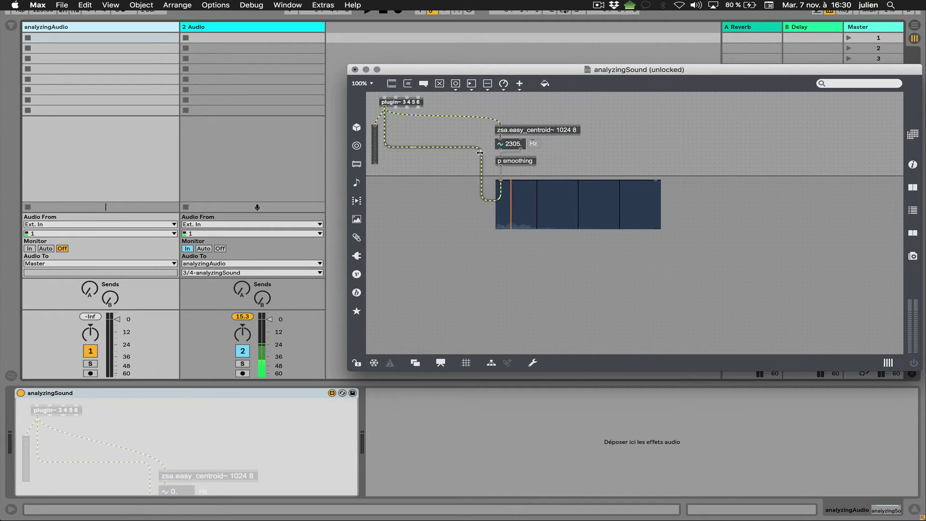
pyautogui.press('super+y')
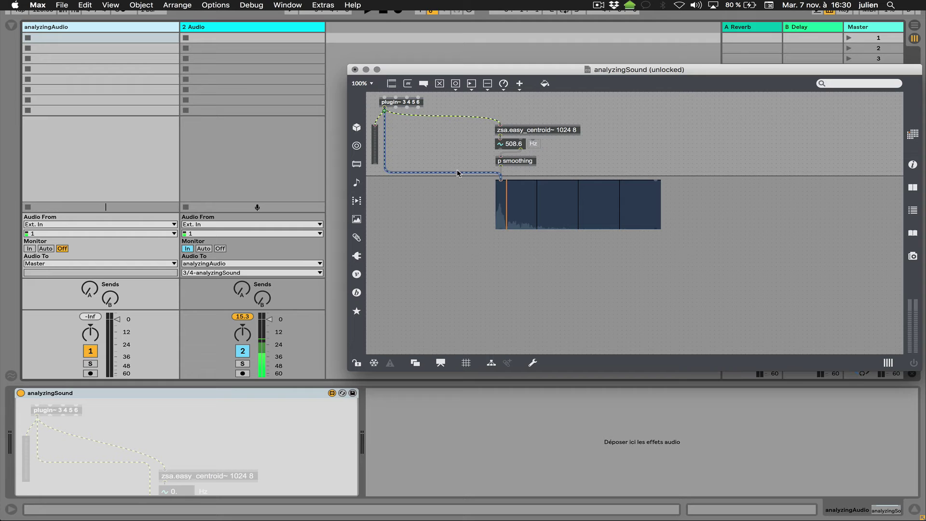
pyautogui.moveTo(458, 174); pyautogui.dragTo(458, 171)
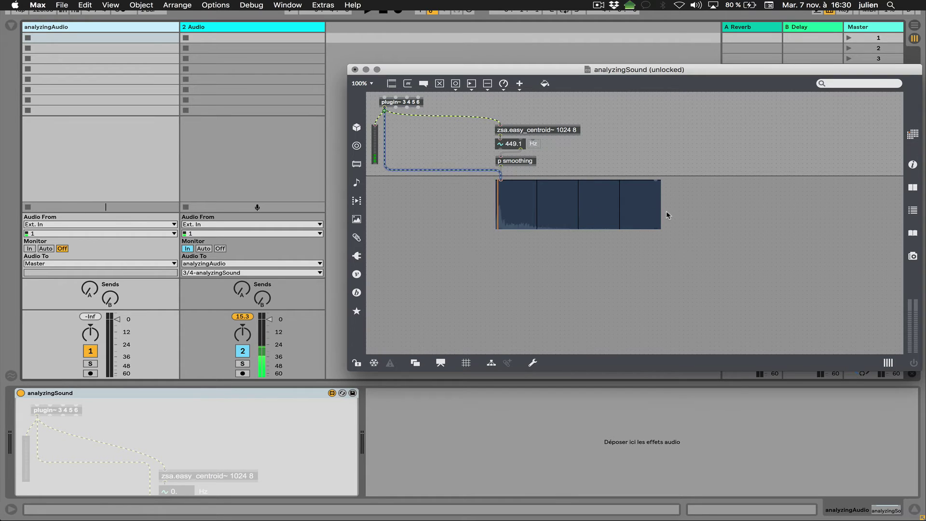
# Step: Move the centroid objects left and the spectrum up, square off its cords, and close the patcher
pyautogui.moveTo(586, 121); pyautogui.dragTo(407, 166)
pyautogui.moveTo(533, 206); pyautogui.dragTo(585, 132)
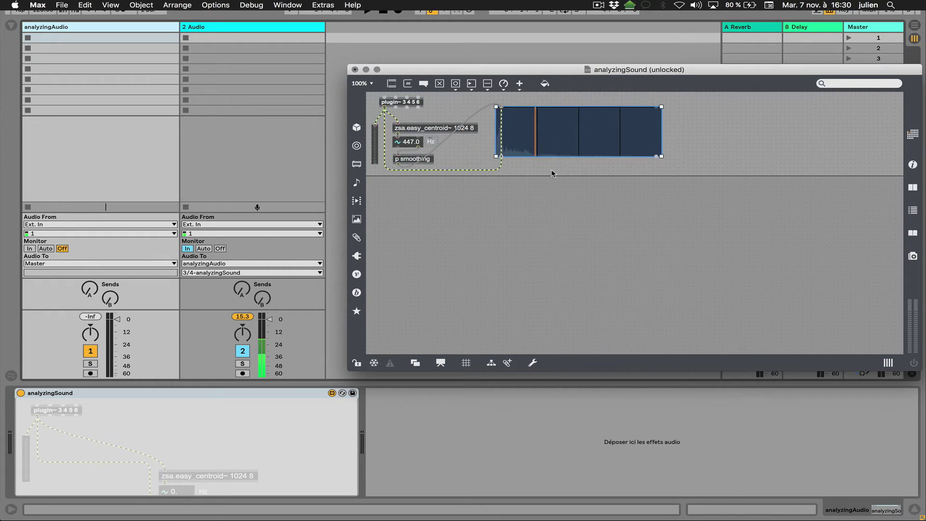
pyautogui.click(486, 169)
pyautogui.press('super+y')
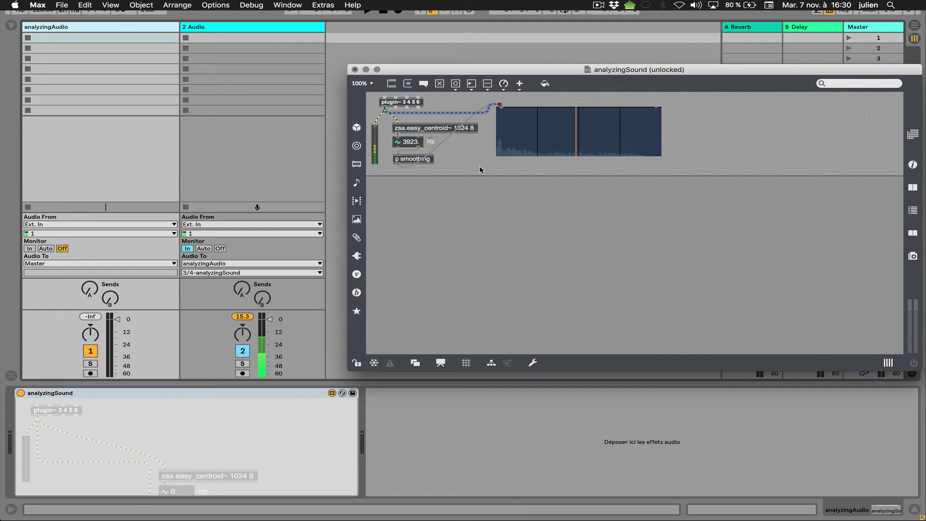
pyautogui.click(477, 166)
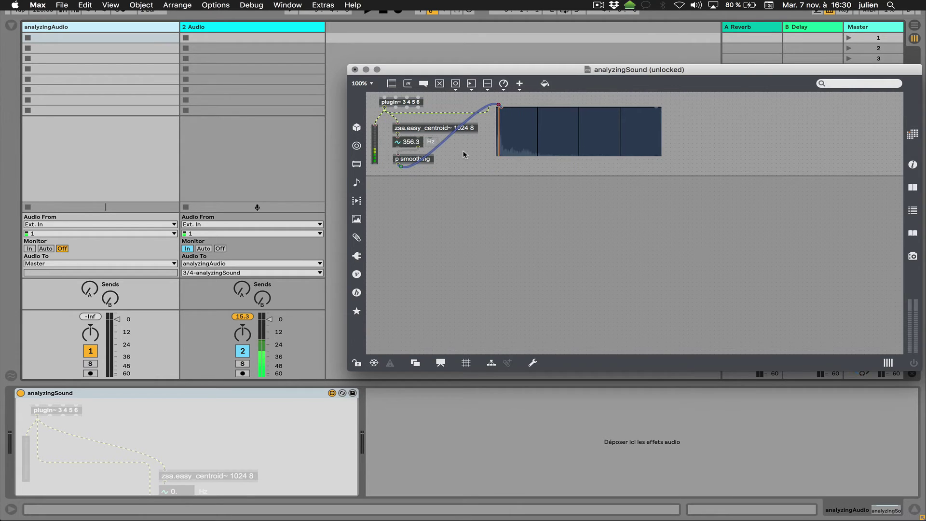
pyautogui.press('super+y')
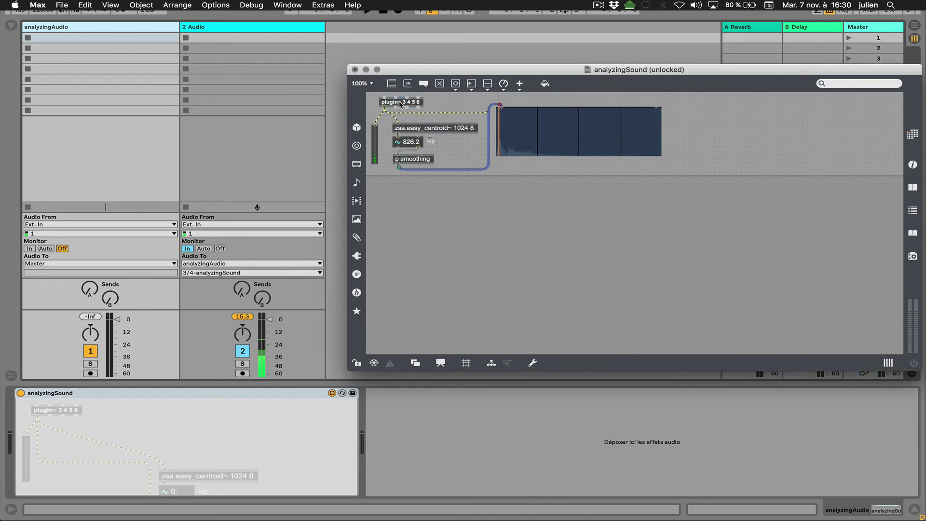
pyautogui.moveTo(400, 102); pyautogui.dragTo(393, 103)
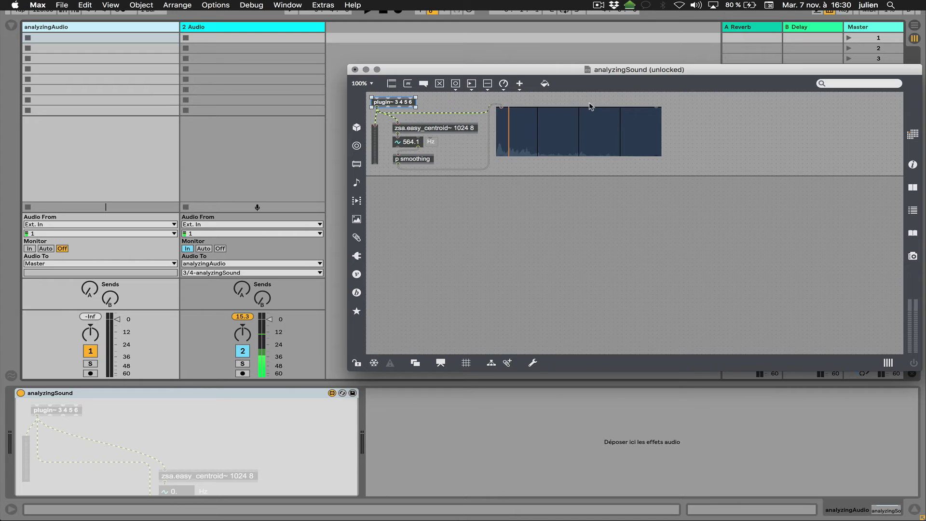
pyautogui.moveTo(658, 77); pyautogui.dragTo(610, 77)
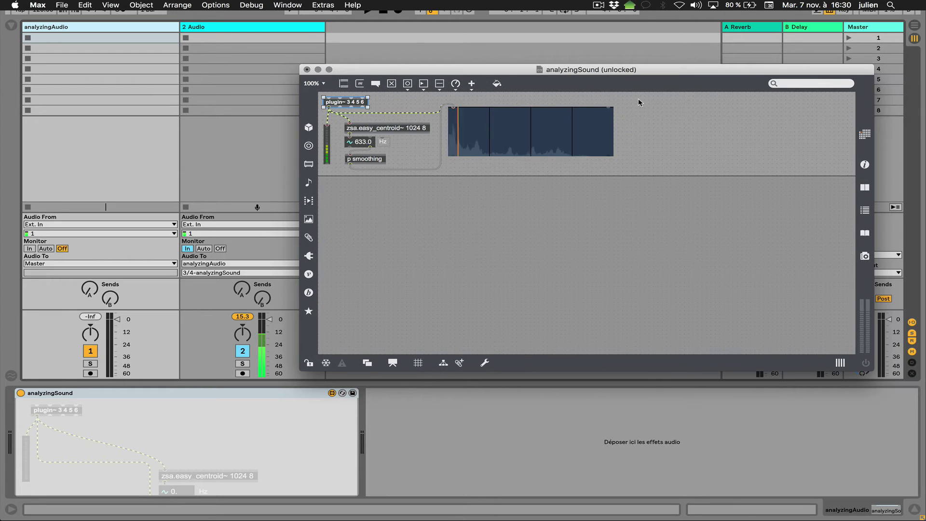
pyautogui.click(306, 69)
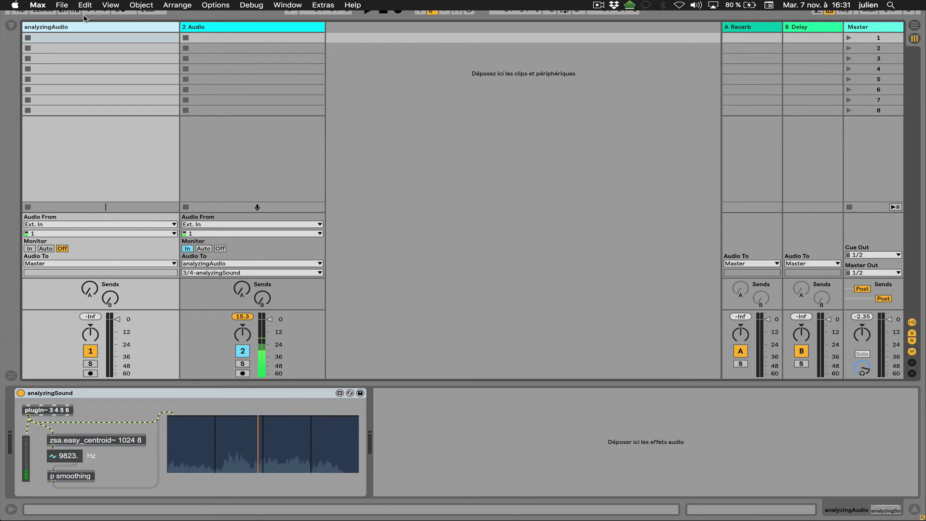
# Step: Drag Operator's Bass Face preset from Instruments > Operator > Bass into the set as a MIDI track
pyautogui.click(14, 25)
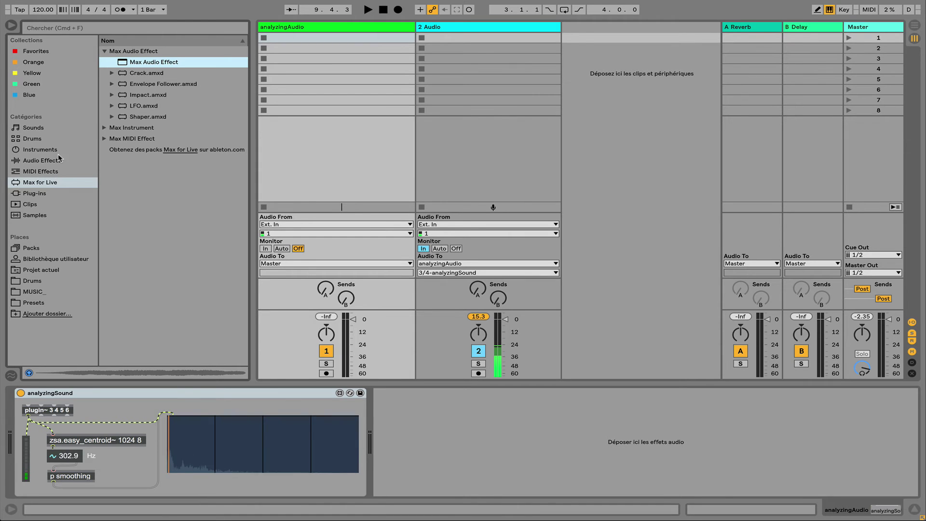
pyautogui.click(20, 161)
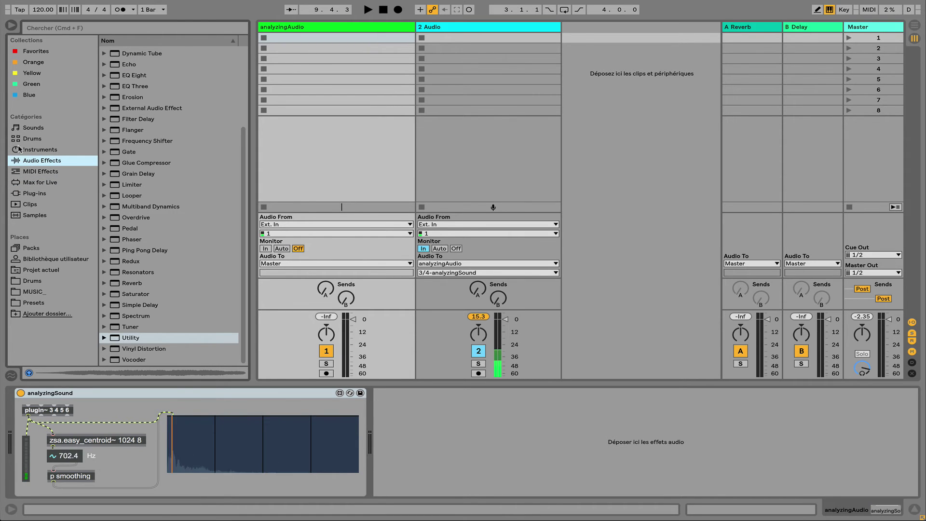
pyautogui.click(19, 149)
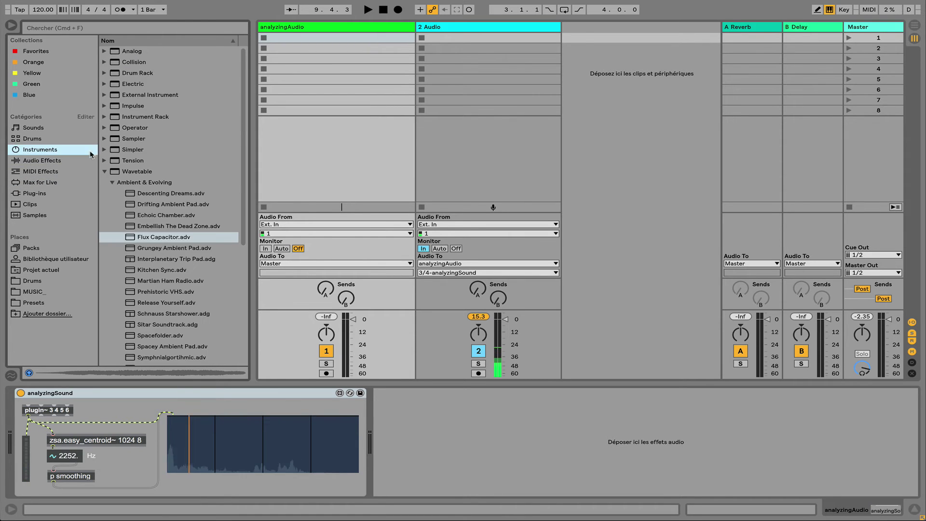
pyautogui.click(104, 172)
pyautogui.click(104, 128)
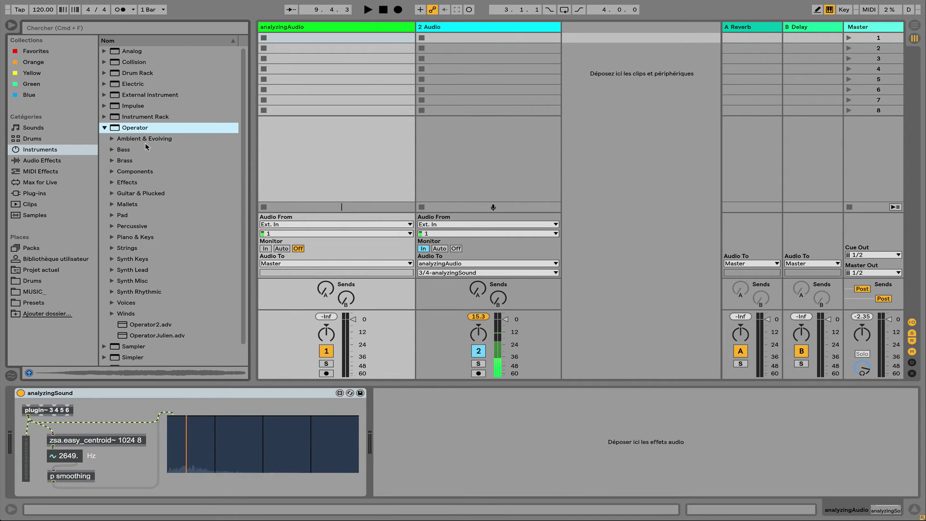
pyautogui.click(131, 150)
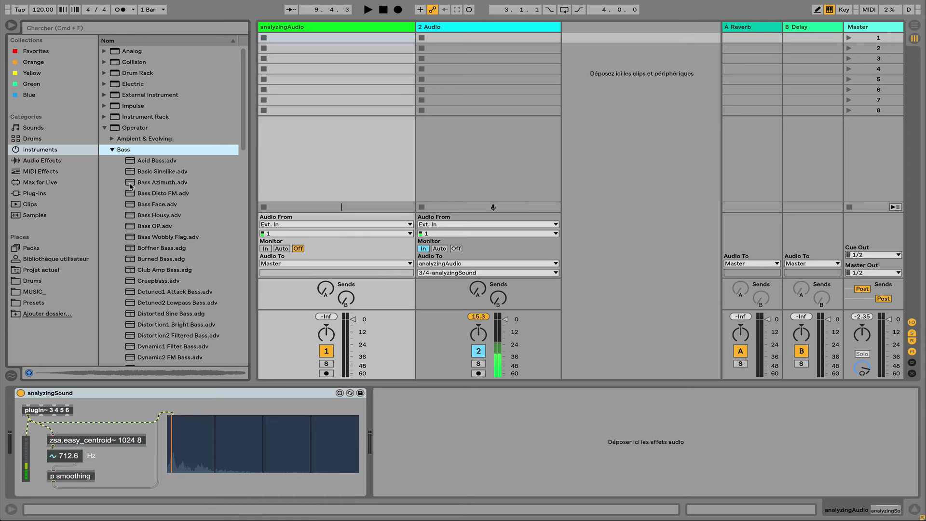
pyautogui.moveTo(133, 204); pyautogui.dragTo(656, 68)
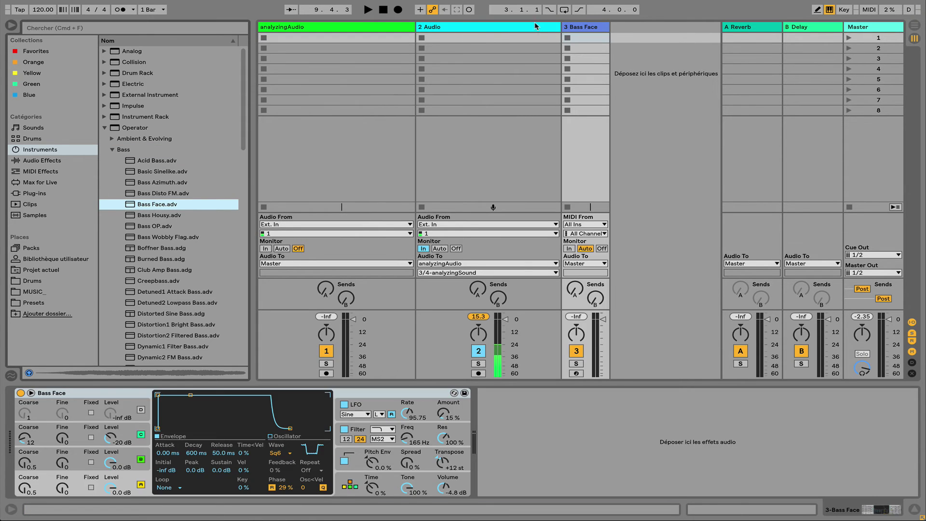
# Step: Send 2 Audio's output to Master and turn its monitoring Off
pyautogui.moveTo(559, 27); pyautogui.dragTo(479, 28)
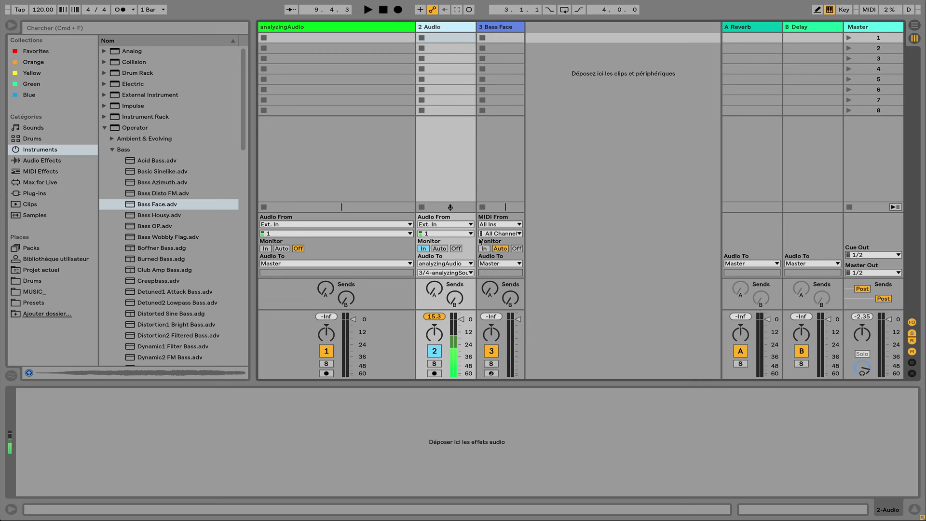
pyautogui.click(468, 263)
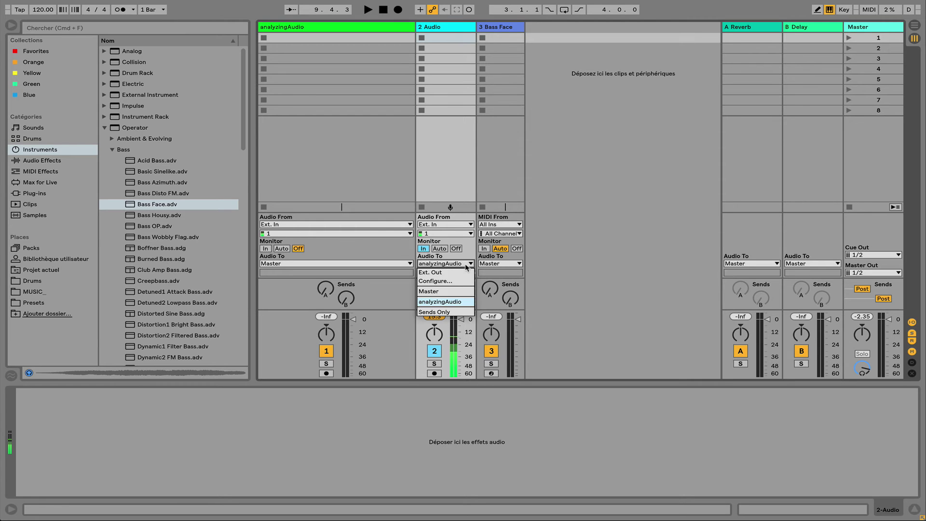
pyautogui.click(456, 291)
pyautogui.click(507, 264)
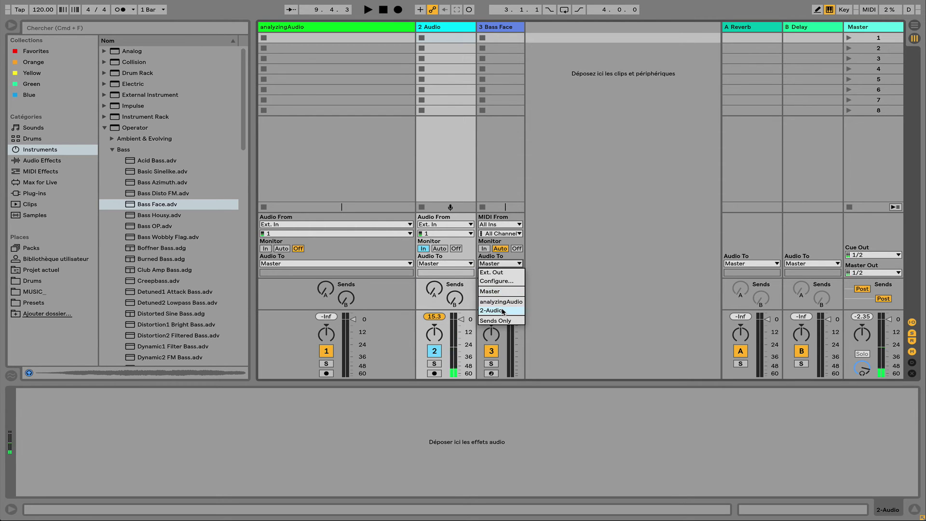
pyautogui.click(440, 249)
pyautogui.click(499, 264)
pyautogui.click(457, 248)
# Step: Route Bass Face's output to analyzingAudio on the 3/4-analyzingSound input
pyautogui.click(488, 264)
pyautogui.click(497, 302)
pyautogui.click(509, 273)
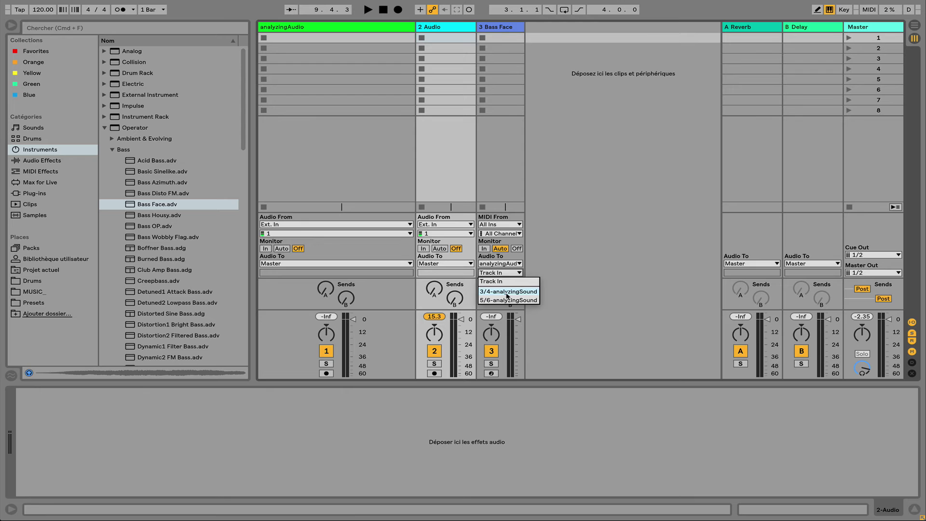
pyautogui.click(507, 292)
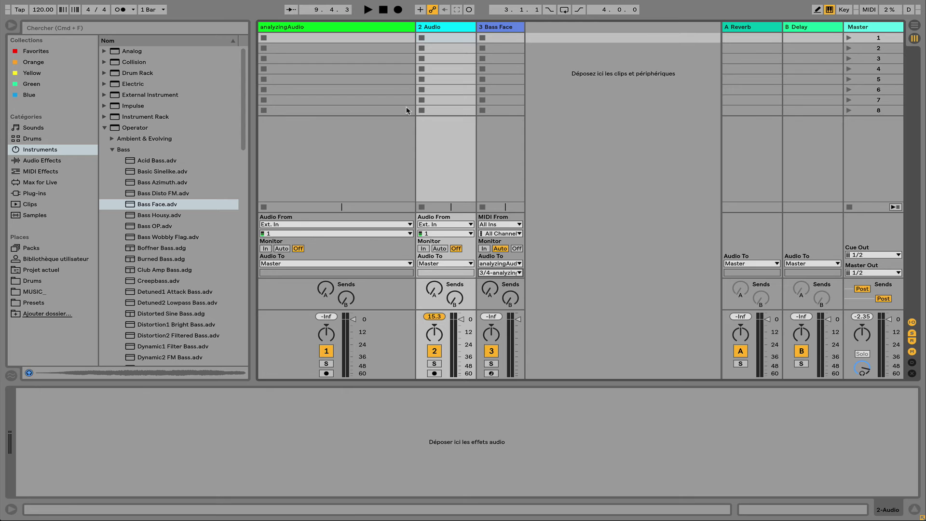
# Step: Create a one-bar clip on Bass Face and draw about twelve sixteenth-note bass notes starting on C3
pyautogui.doubleClick(502, 38)
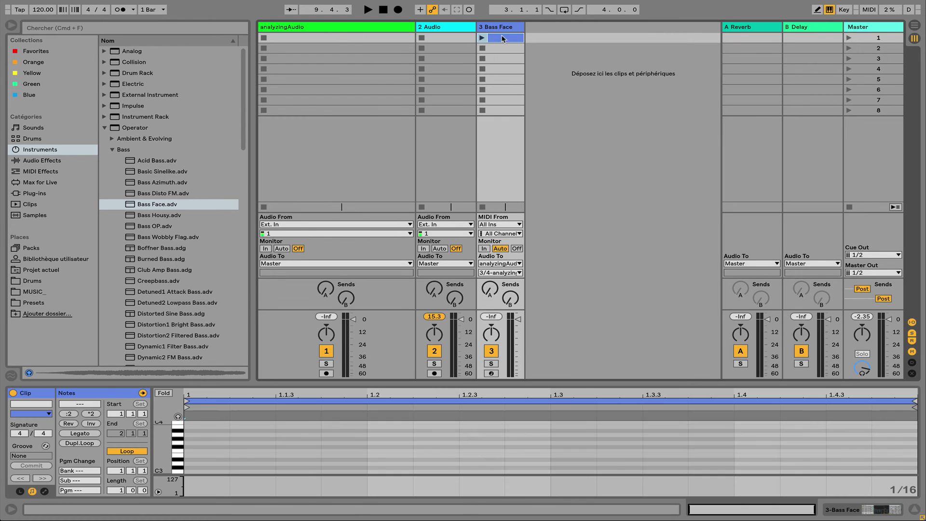
pyautogui.press('b')
pyautogui.click(206, 471)
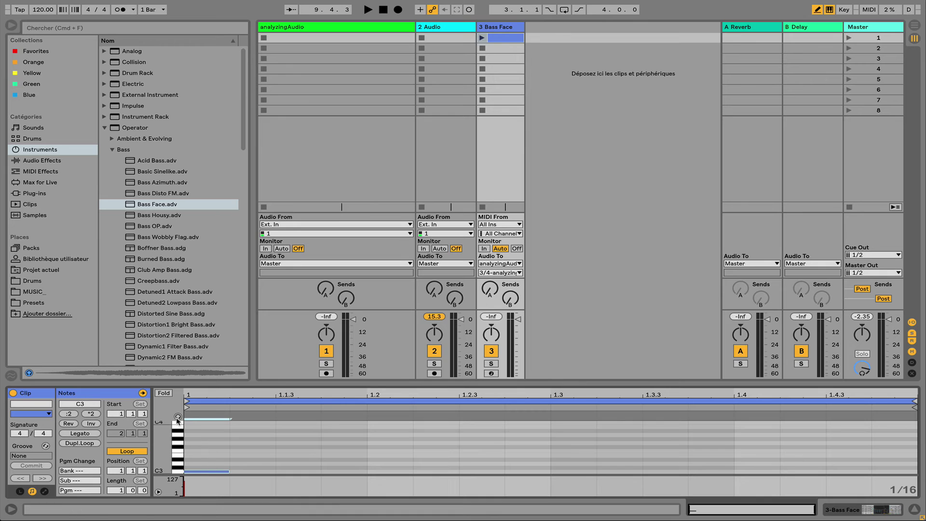
pyautogui.click(244, 471)
pyautogui.click(310, 471)
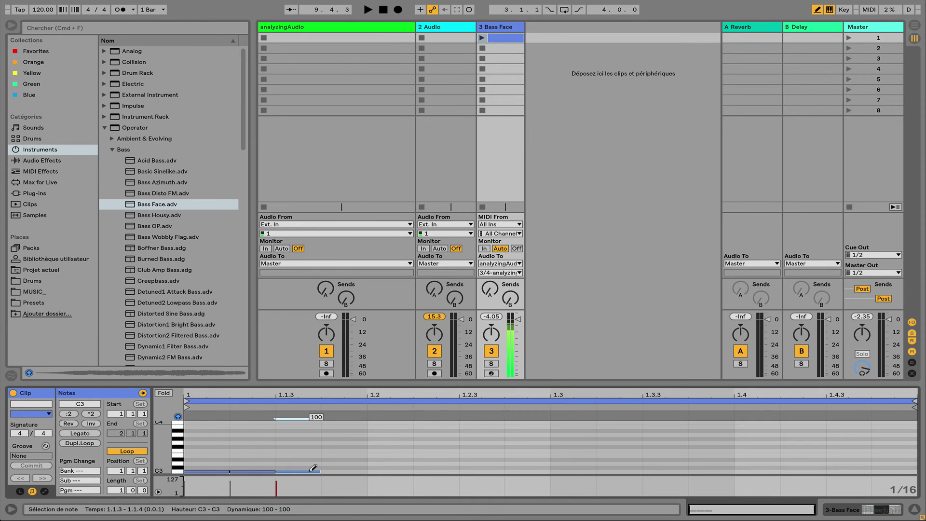
pyautogui.click(425, 471)
pyautogui.click(526, 443)
pyautogui.click(619, 460)
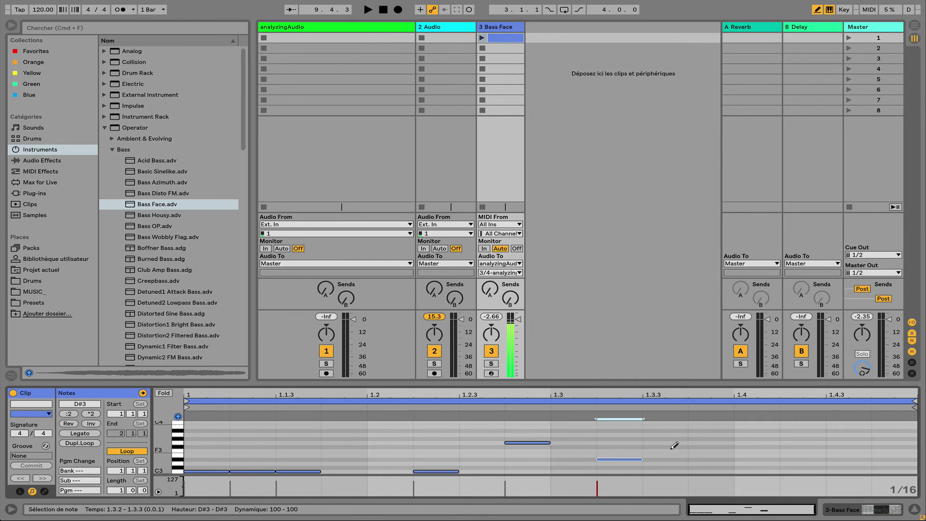
pyautogui.click(665, 447)
pyautogui.click(724, 463)
pyautogui.click(758, 455)
pyautogui.click(849, 443)
pyautogui.click(895, 447)
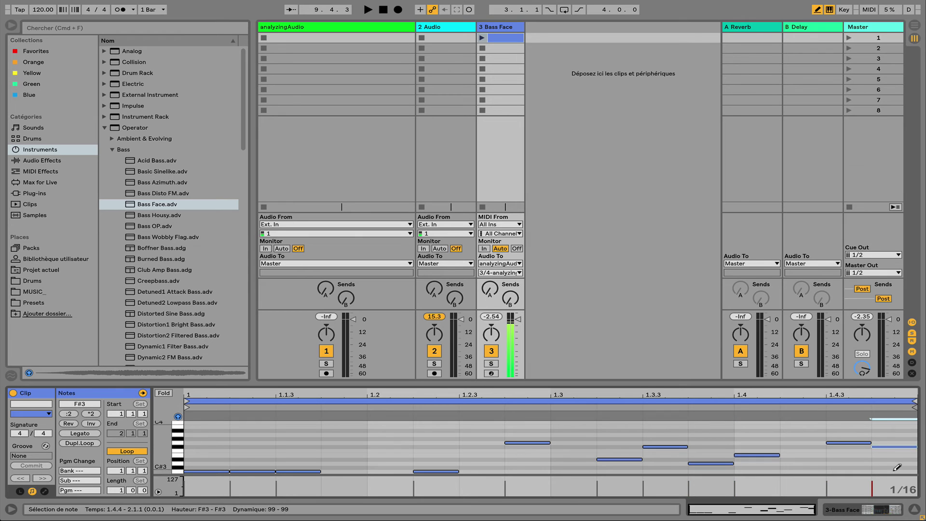
pyautogui.click(895, 471)
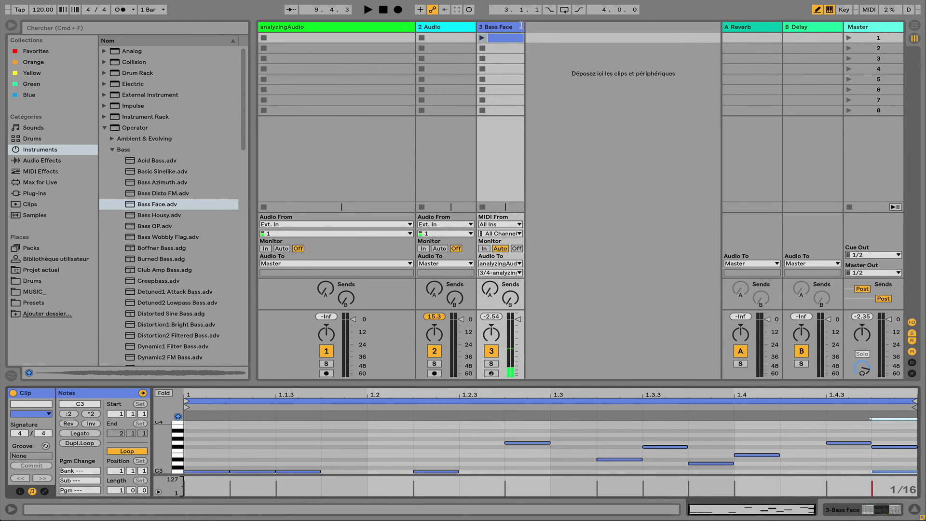
pyautogui.moveTo(525, 25); pyautogui.dragTo(549, 24)
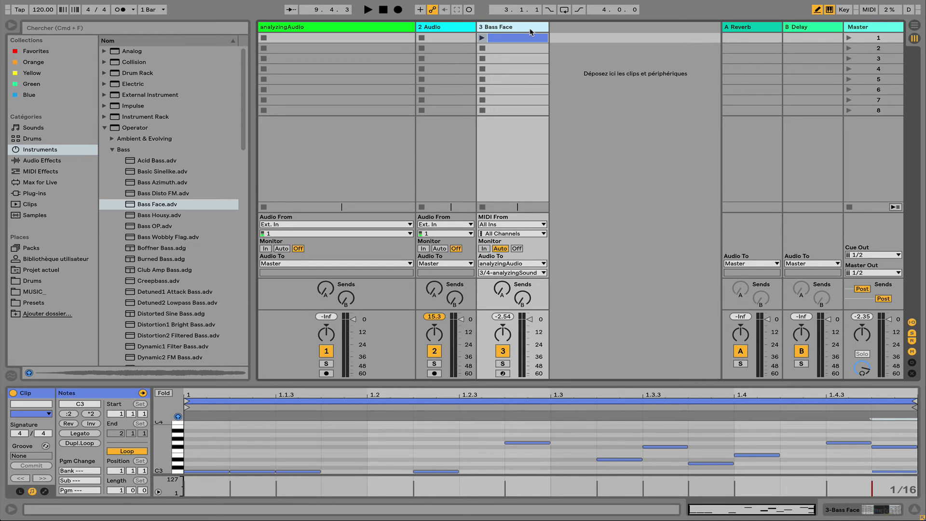
# Step: Insert a new audio track, send Bass Face back to Master, and launch its clip
pyautogui.press('super+t')
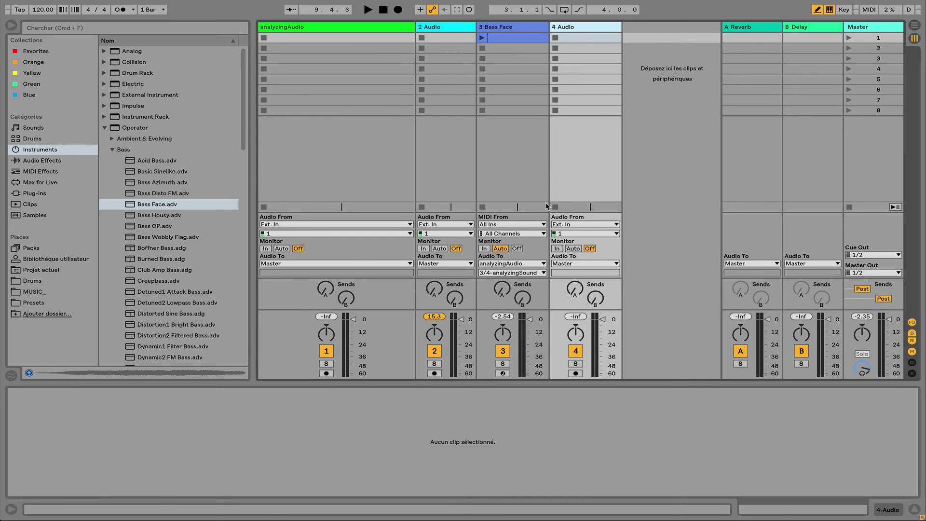
pyautogui.click(531, 264)
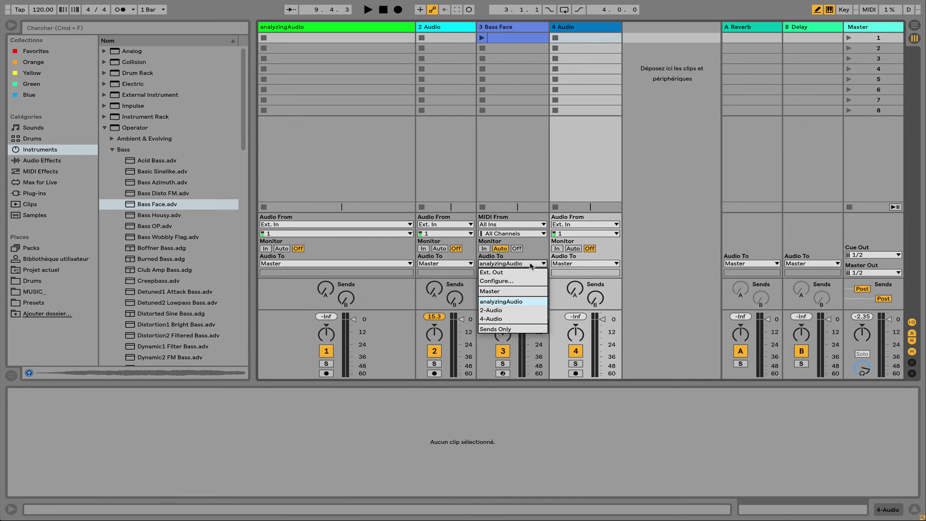
pyautogui.click(524, 291)
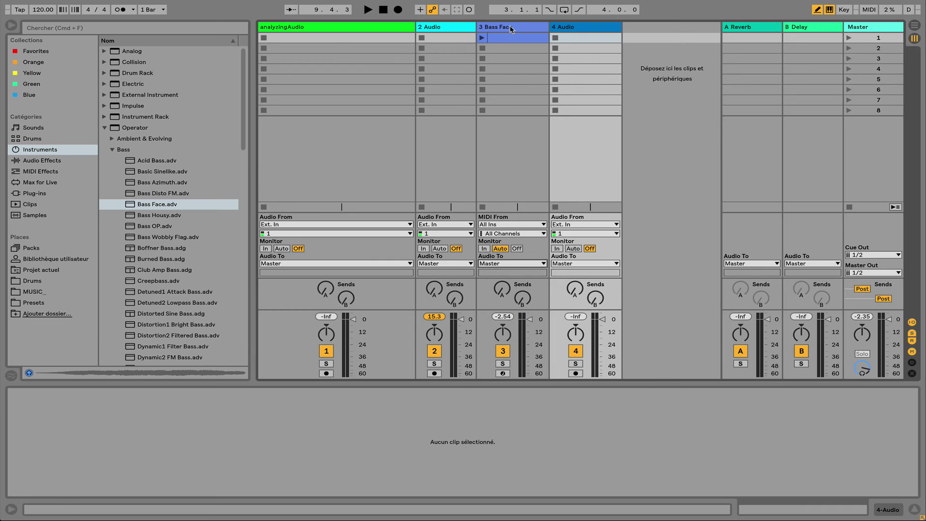
pyautogui.click(482, 38)
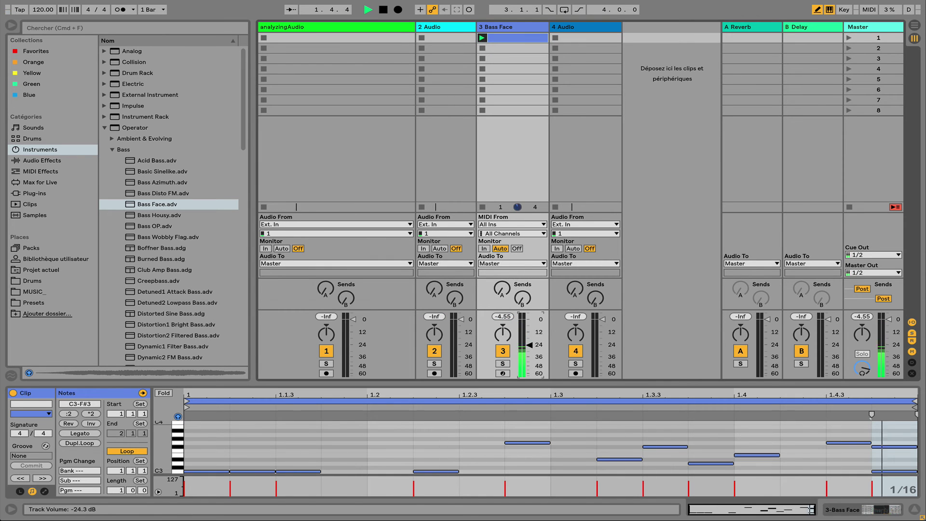
pyautogui.click(249, 423)
pyautogui.click(247, 425)
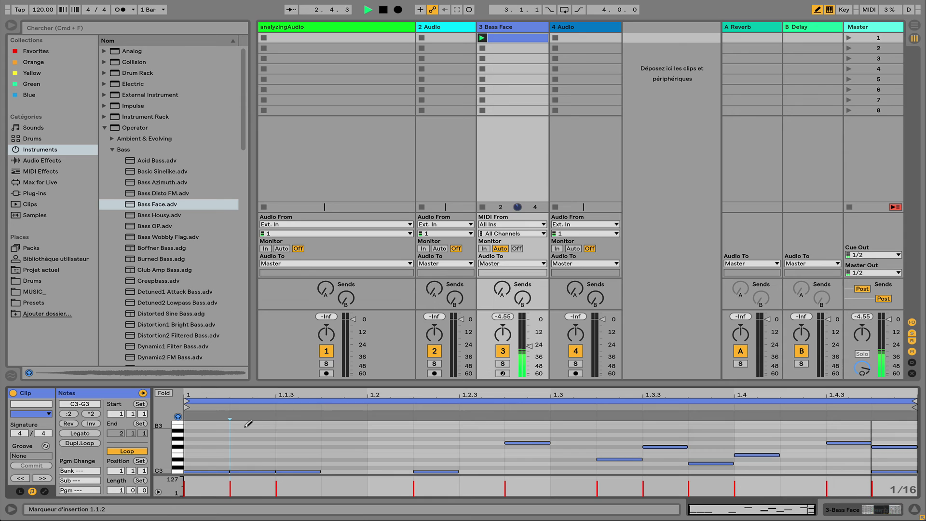
pyautogui.press('super+a')
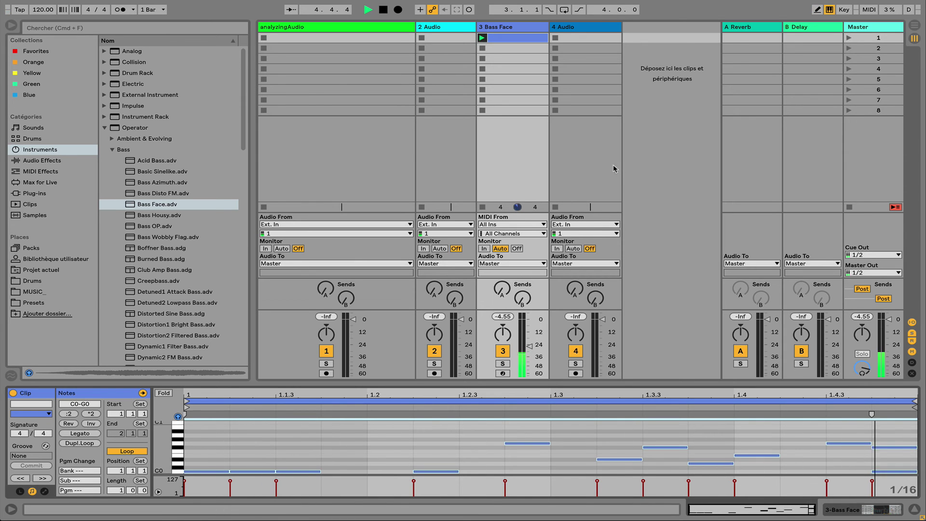
# Step: Set 4 Audio's input to 3-Bass Face and its output to analyzingAudio, 3/4-analyzingSound
pyautogui.click(574, 224)
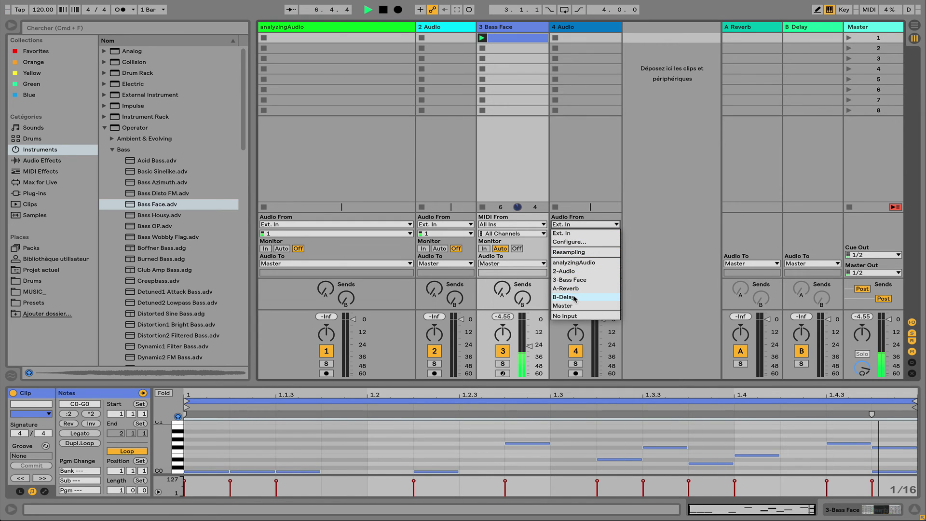
pyautogui.click(575, 279)
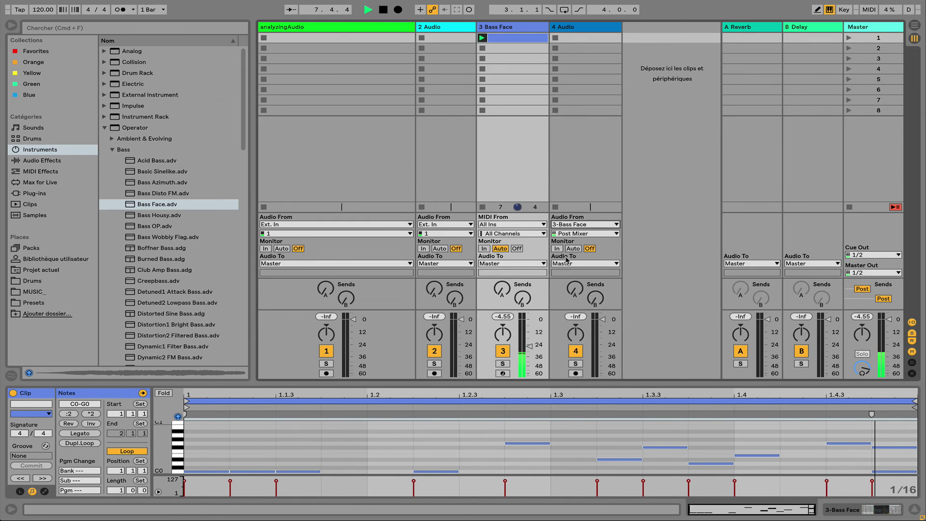
pyautogui.click(579, 263)
pyautogui.click(576, 302)
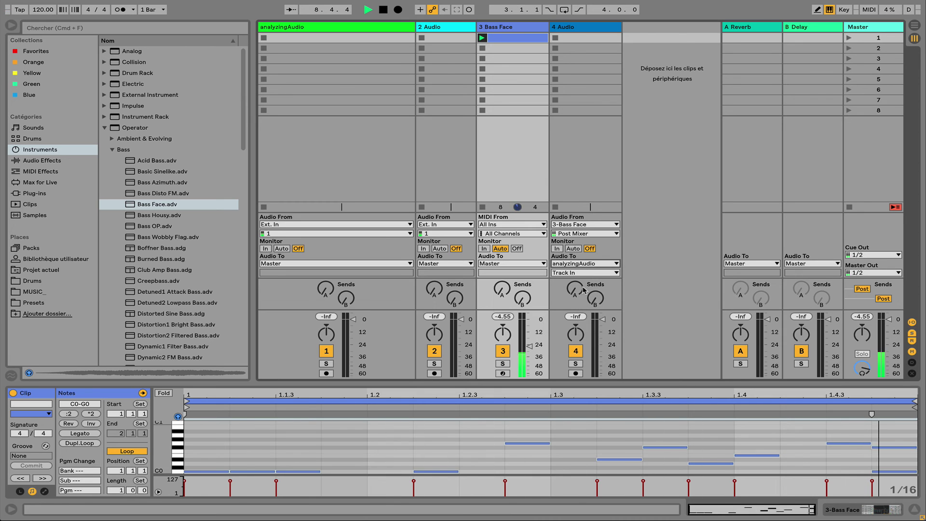
pyautogui.click(583, 274)
pyautogui.click(584, 295)
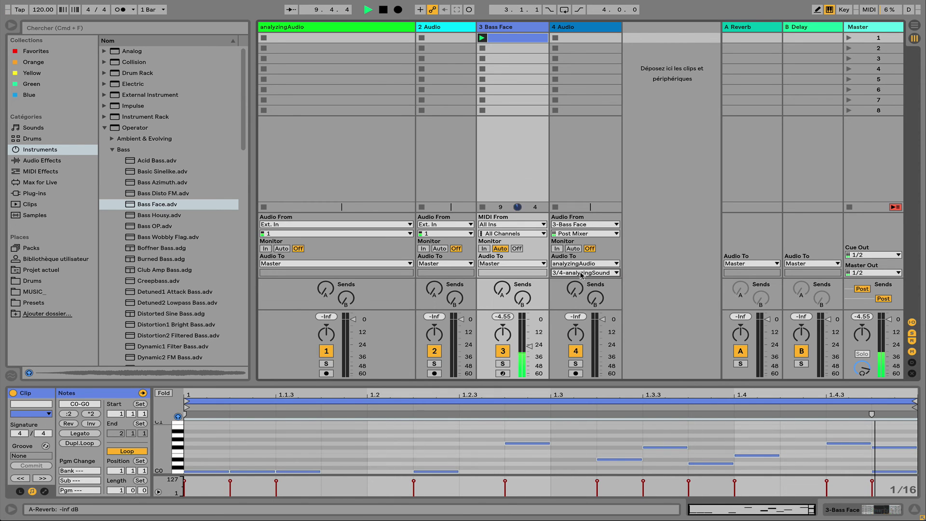
pyautogui.click(280, 314)
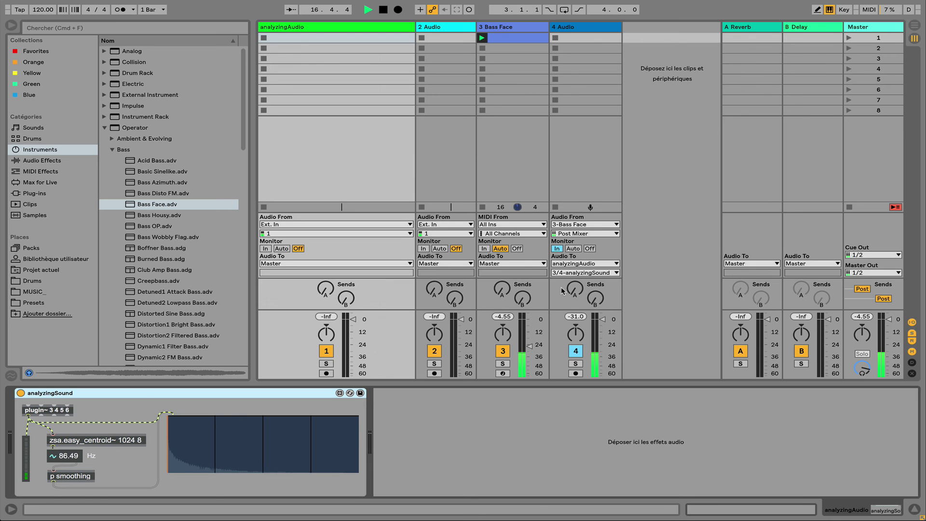
# Step: Raise Bass Face's volume and tap 4 Audio's input from Bass Face Pre FX
pyautogui.moveTo(529, 346); pyautogui.dragTo(529, 340)
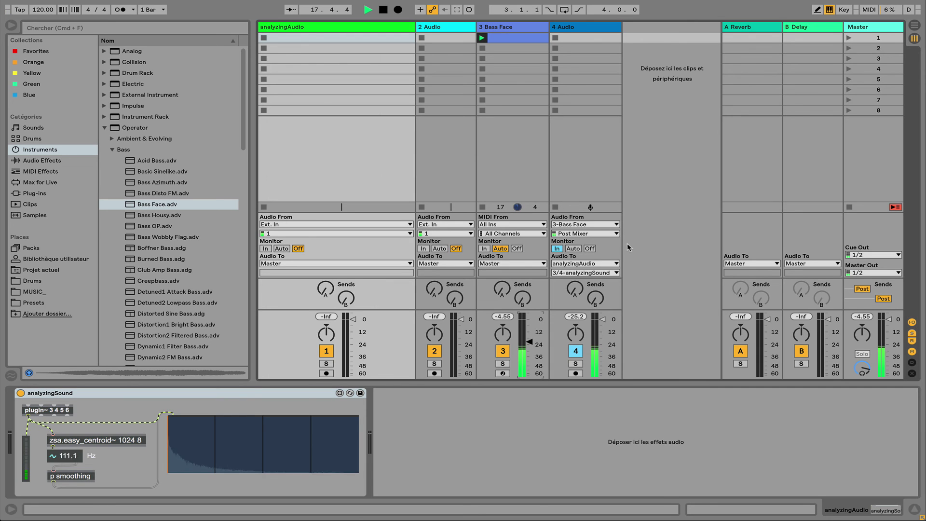
pyautogui.click(604, 233)
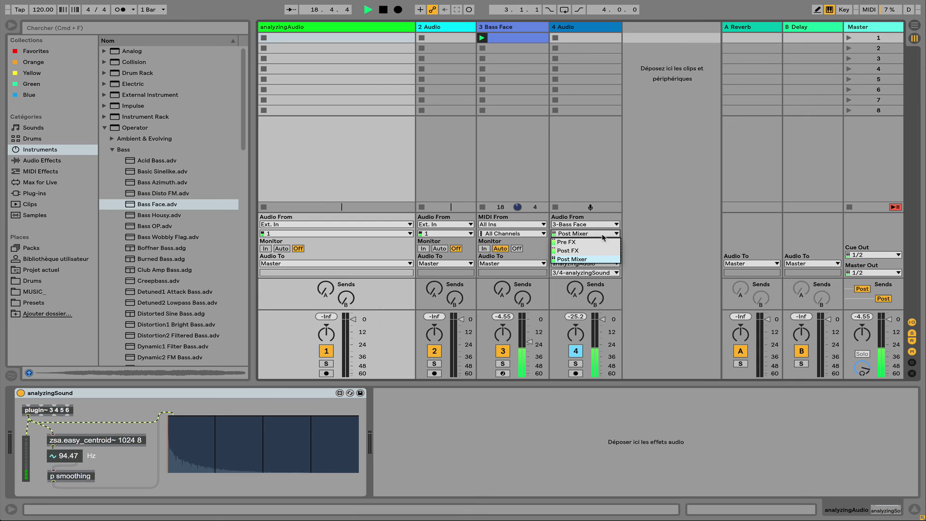
pyautogui.click(599, 242)
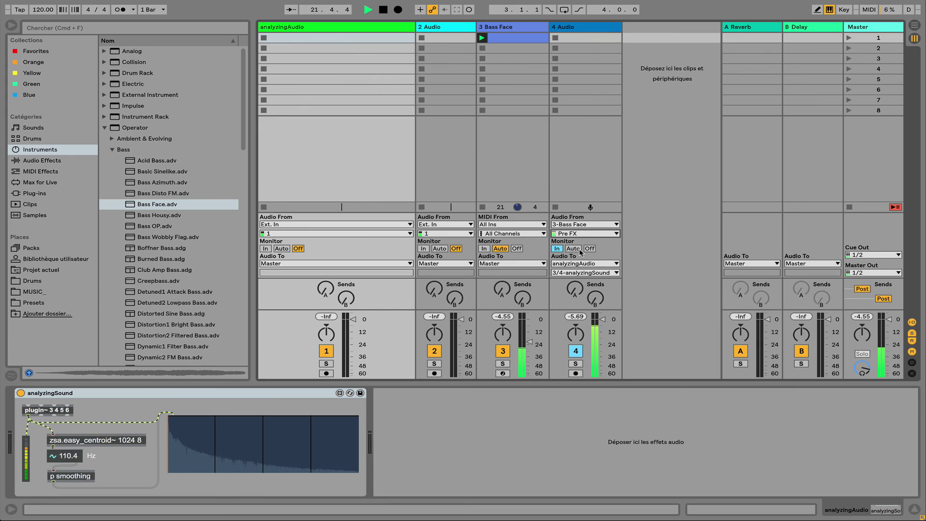
# Step: In Operator, shorten the decay with -23 dB sustain and raise the filter frequency
pyautogui.click(514, 144)
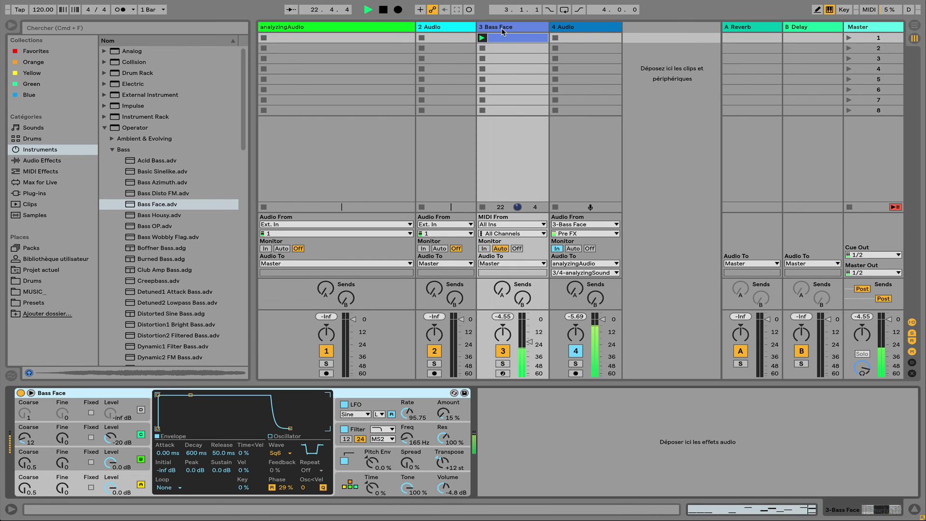
pyautogui.moveTo(191, 395); pyautogui.dragTo(189, 414)
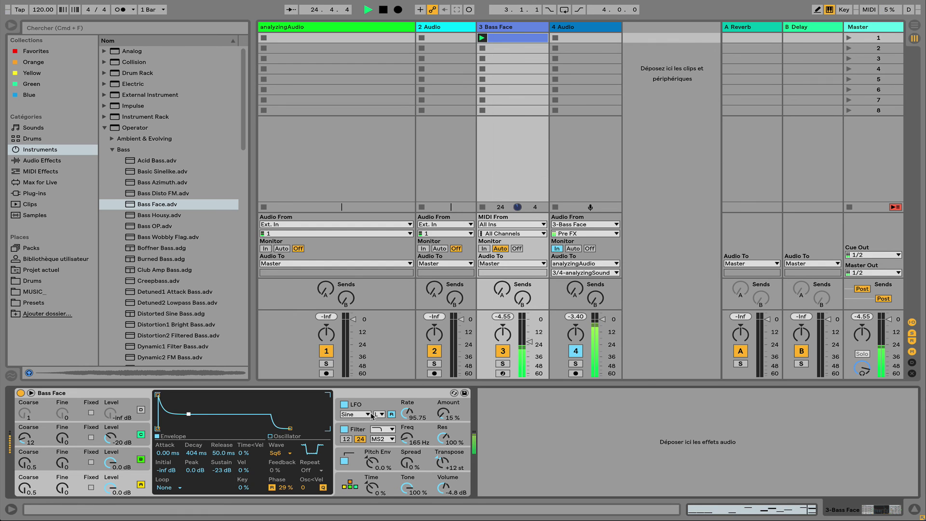
pyautogui.moveTo(406, 437); pyautogui.dragTo(407, 416)
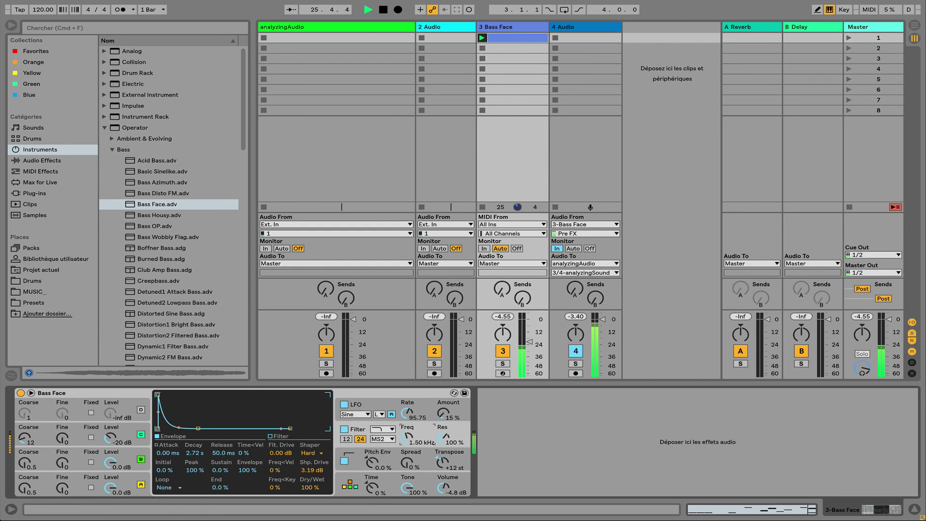
pyautogui.click(356, 28)
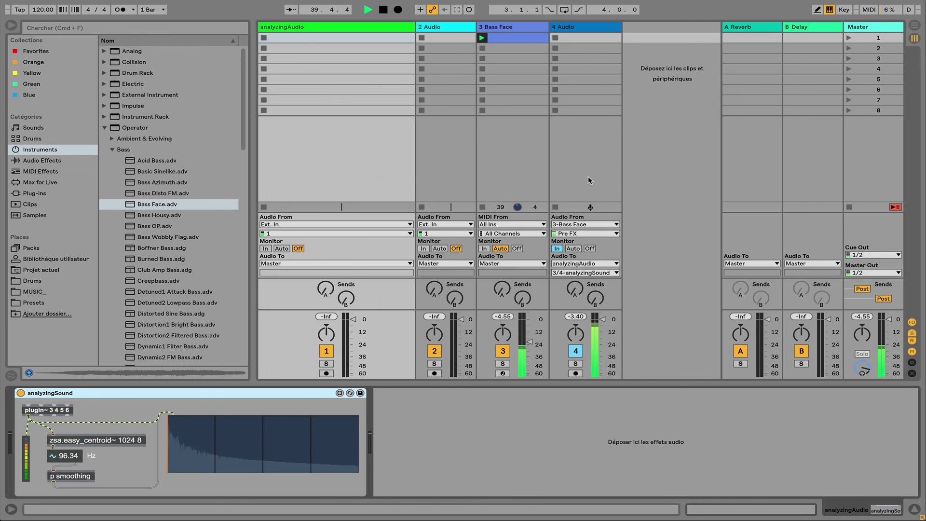
pyautogui.click(351, 27)
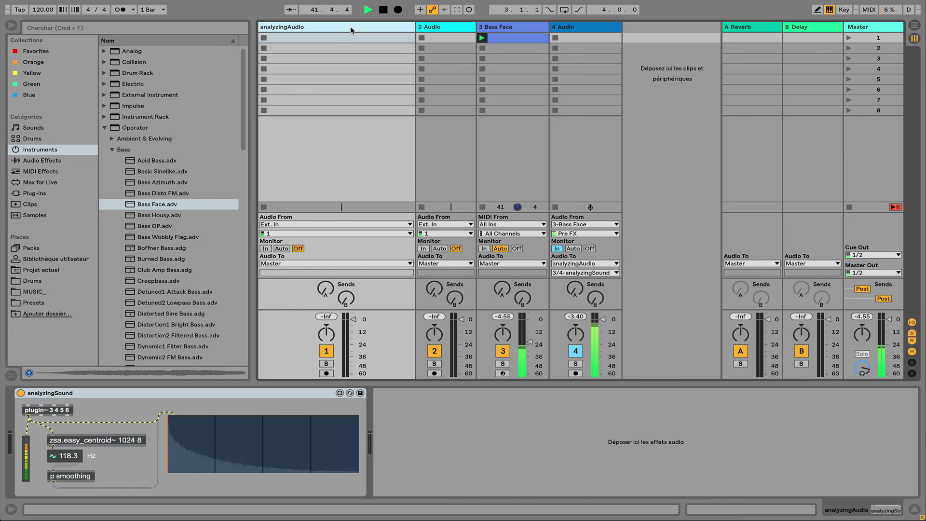